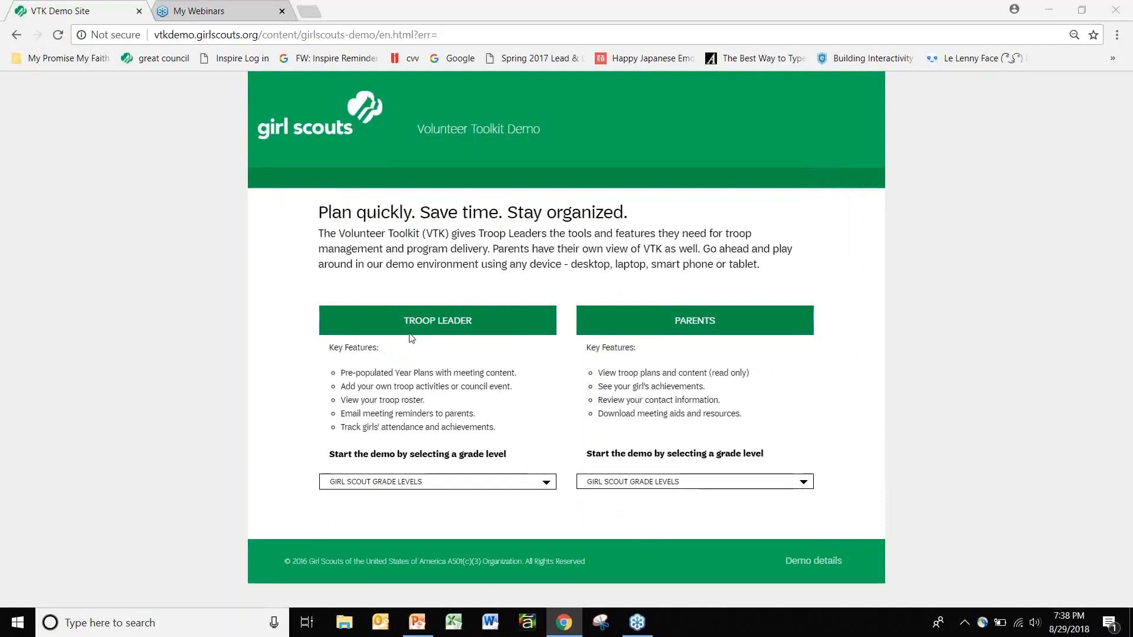
Start the troop leader demo at the Daisy grade level
click(547, 483)
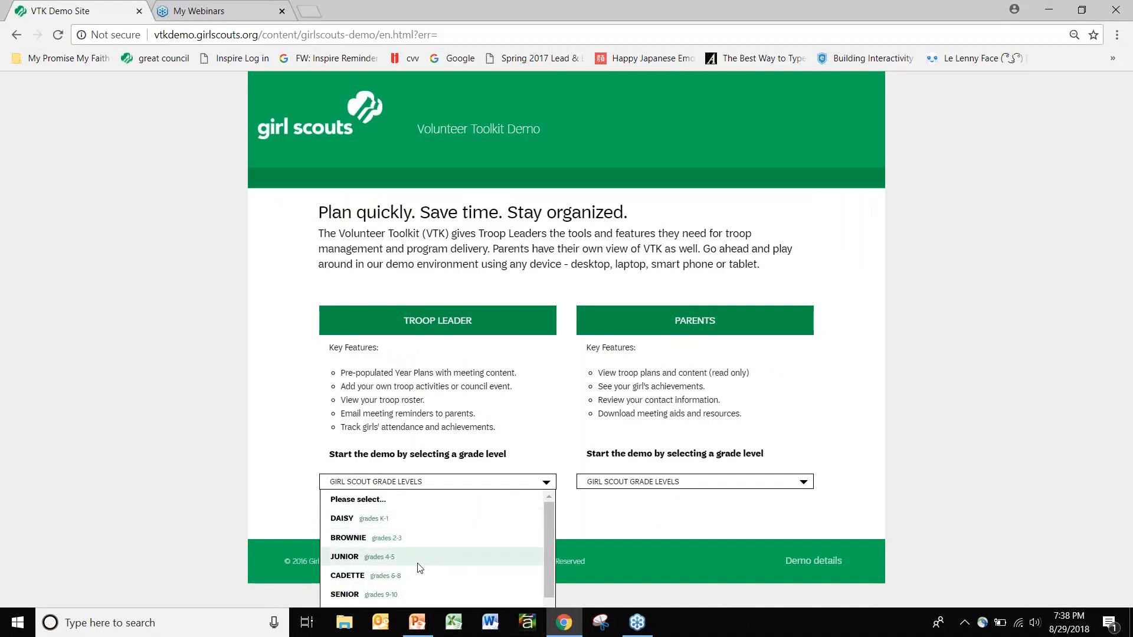
click(365, 525)
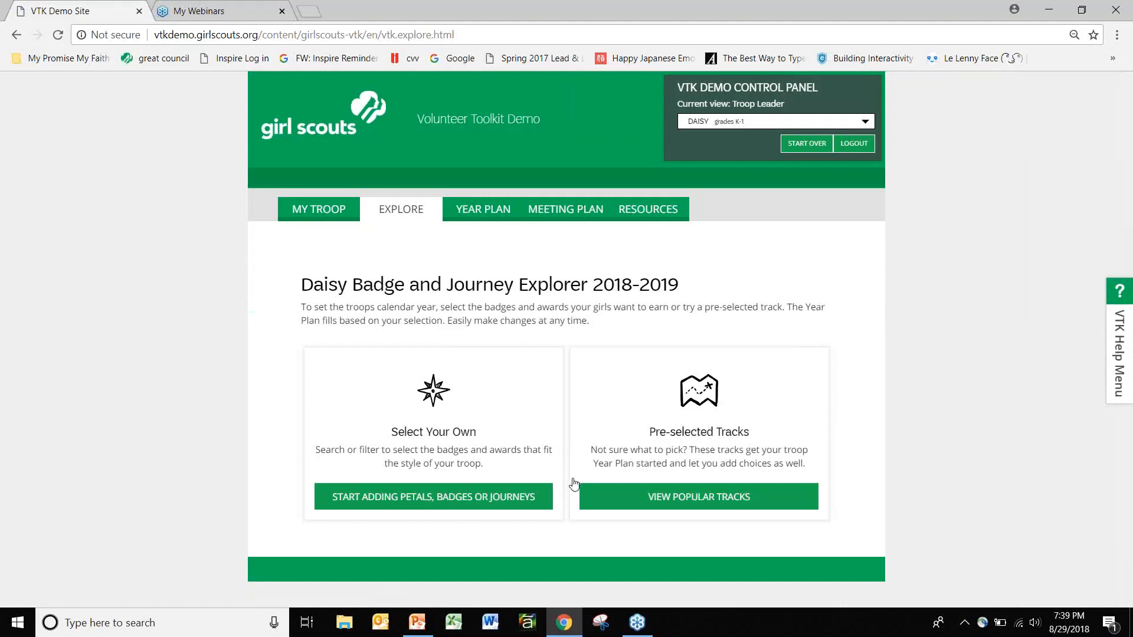
Start a custom year plan for the Daisy troop and list the meetings matching "water"
click(396, 499)
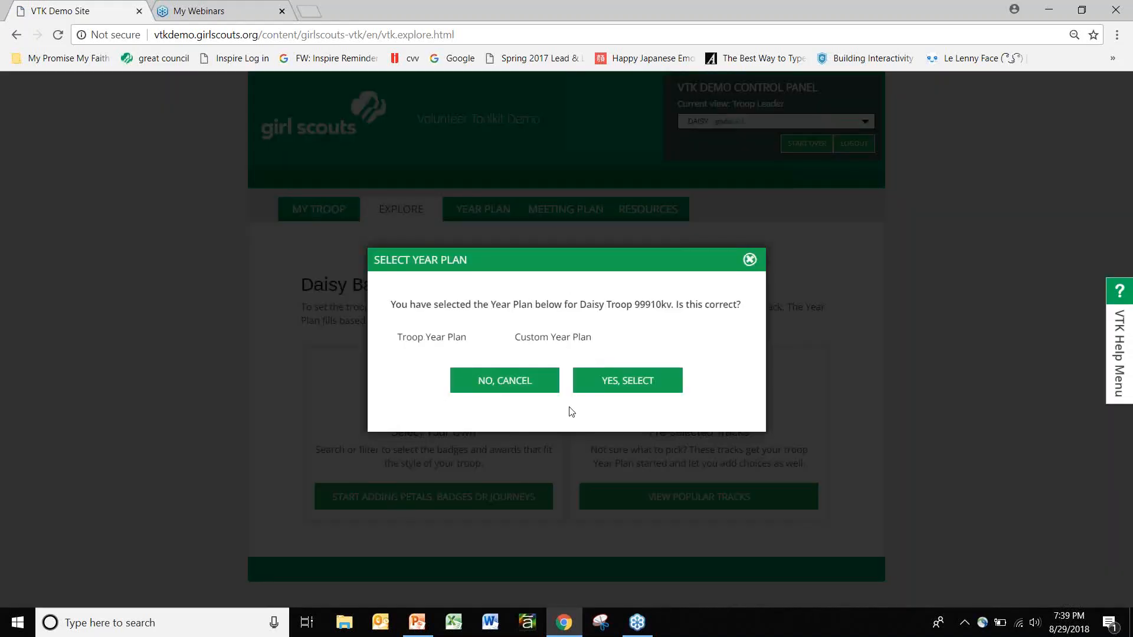
click(609, 387)
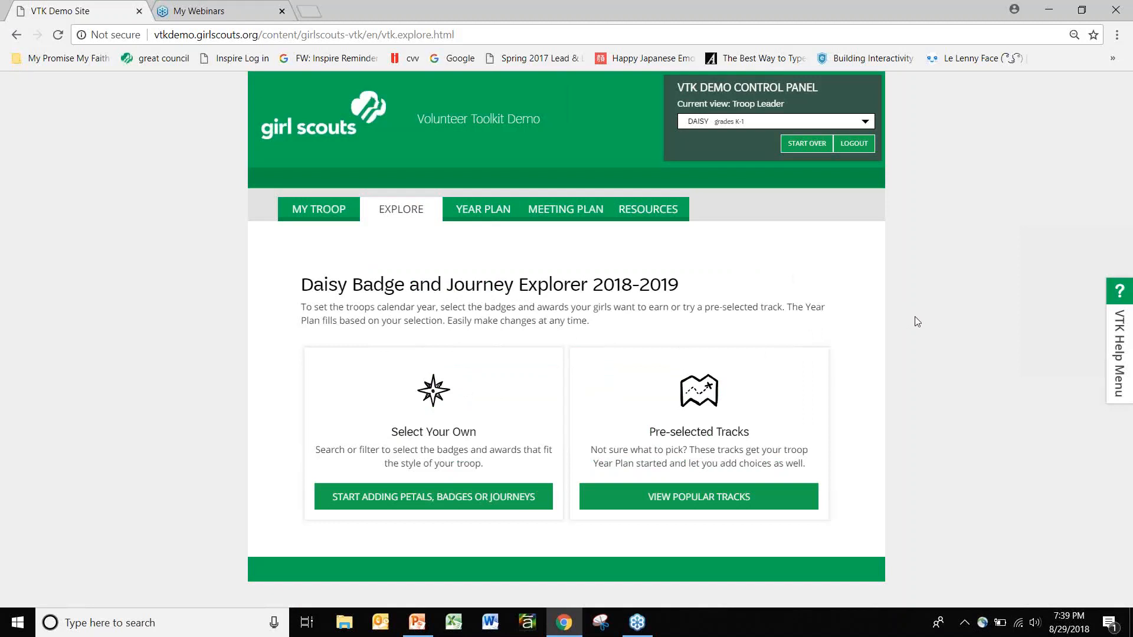
click(525, 506)
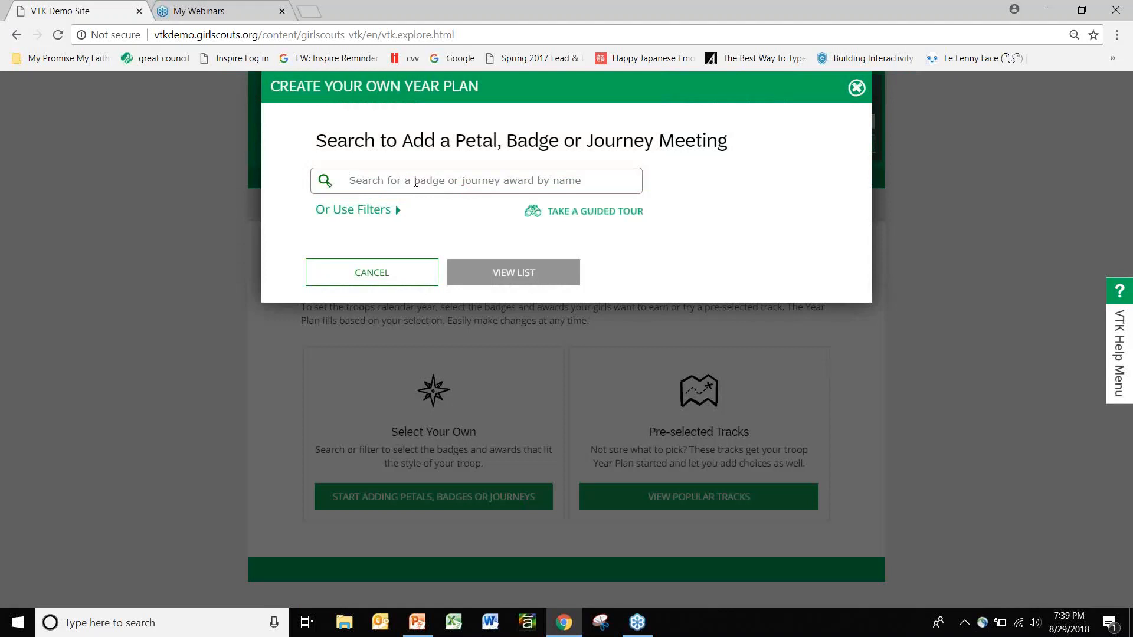
text(water)
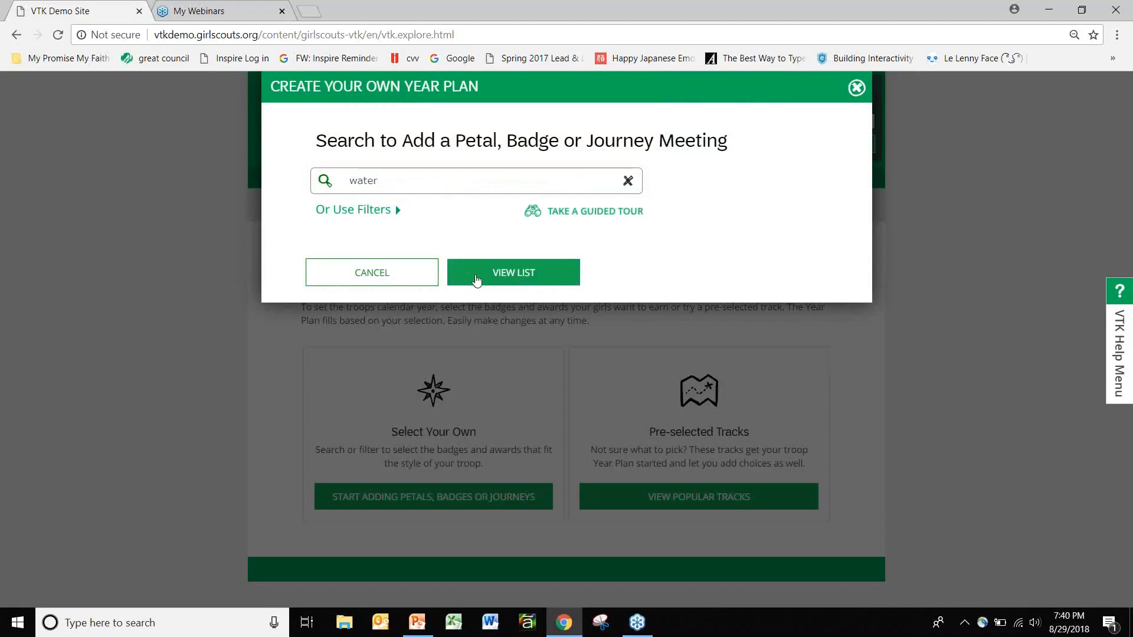
click(495, 280)
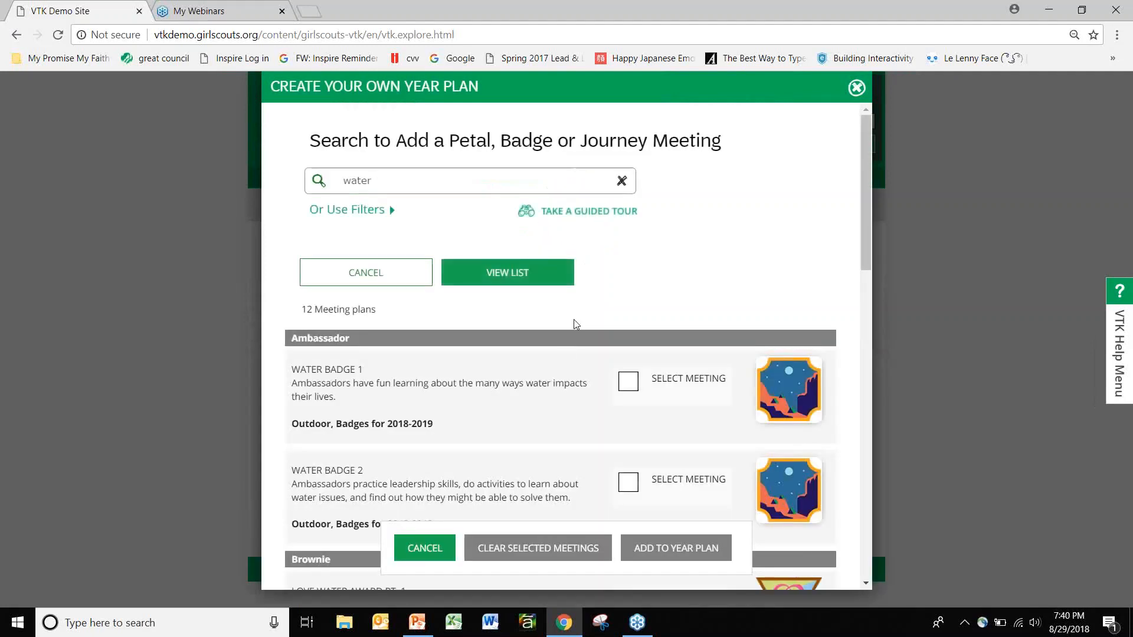
Select the Daisy Watering Can Award Pt. 1, 2 and 3 meetings and clear the whole selection
drag(868, 154, 869, 179)
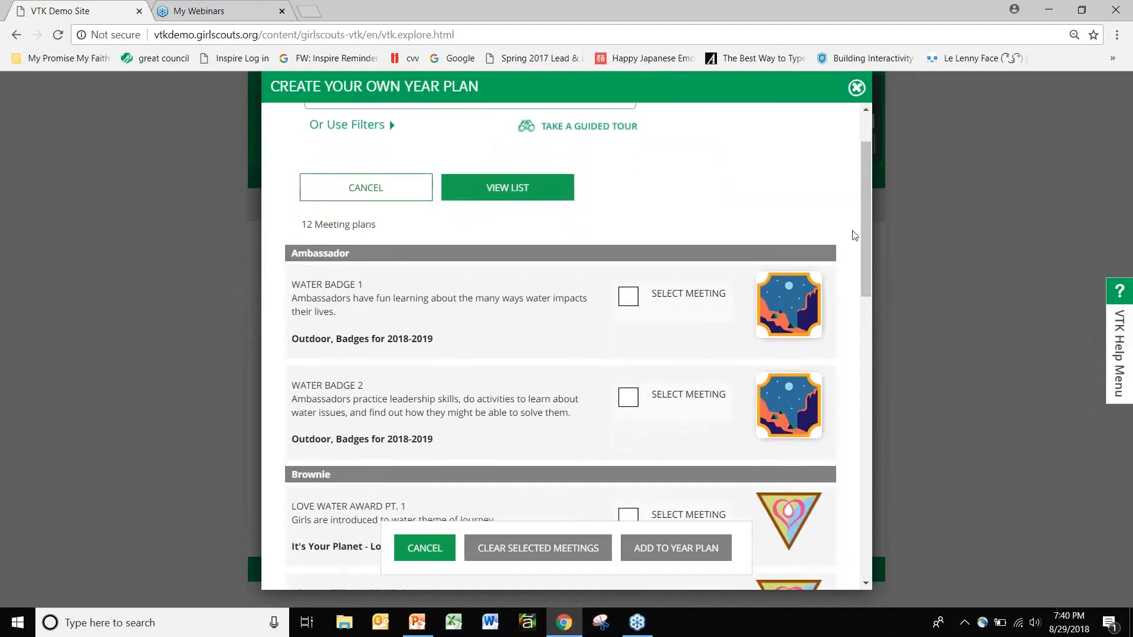
drag(868, 236, 866, 505)
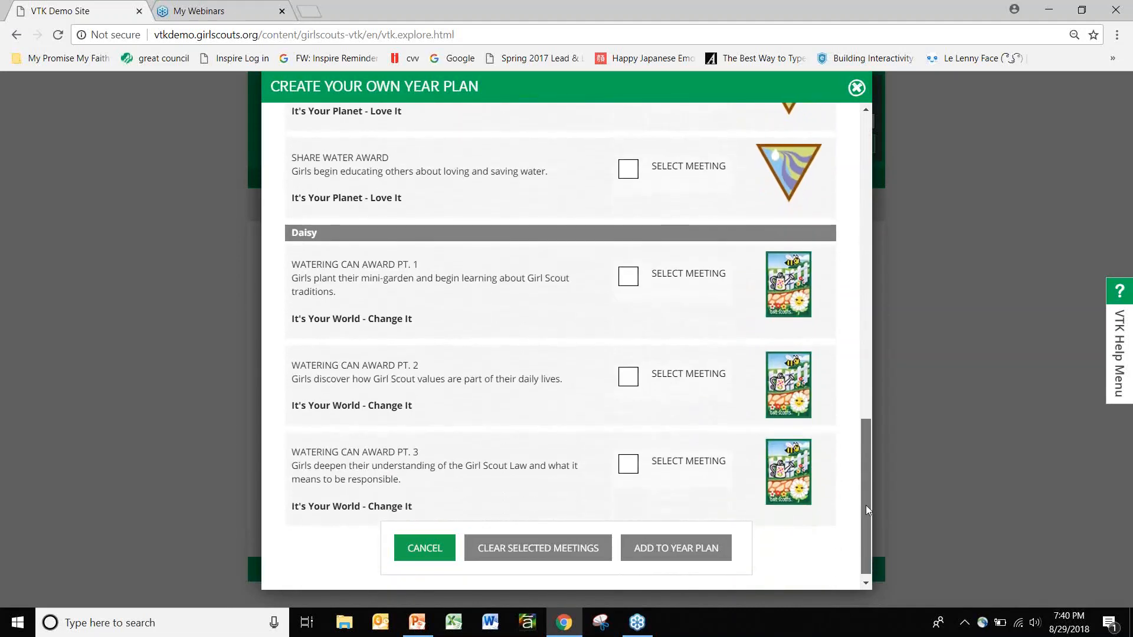
click(629, 463)
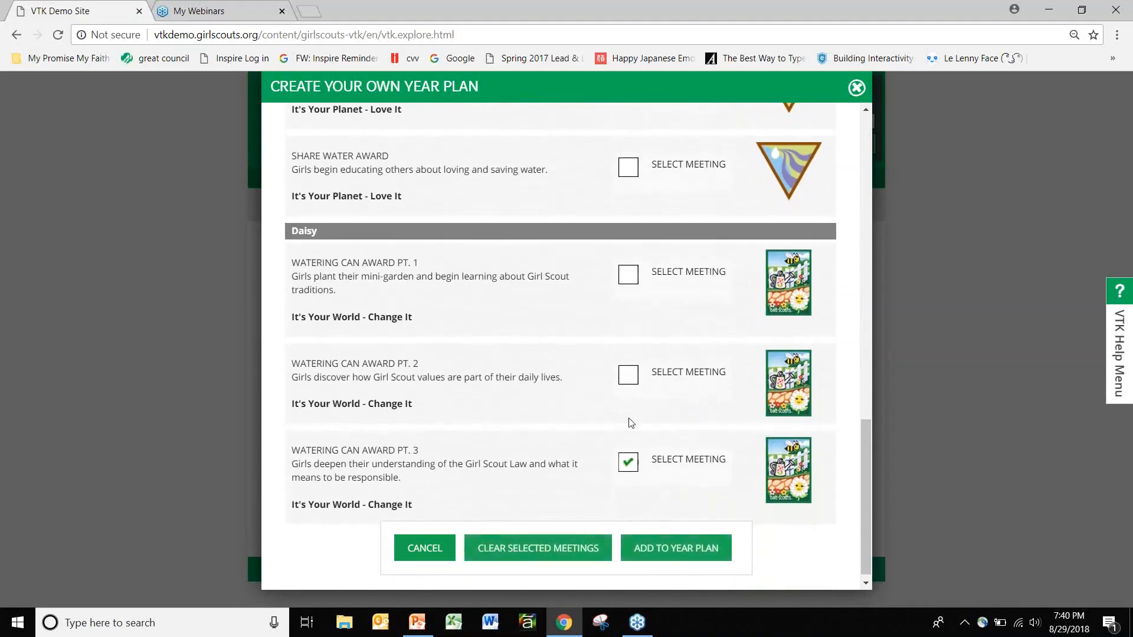
click(627, 374)
click(629, 275)
click(629, 381)
click(629, 460)
click(629, 460)
click(539, 553)
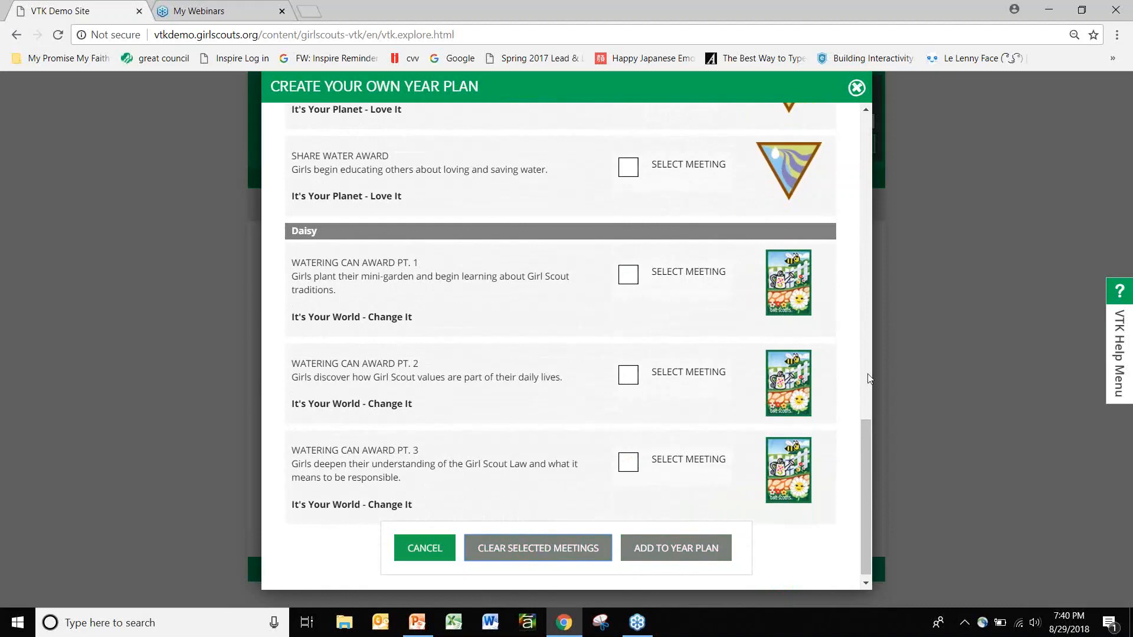
Mark the Save Water Award Pt. 3 and Pt. 4 meetings and close the meeting search without adding them
drag(862, 426, 867, 407)
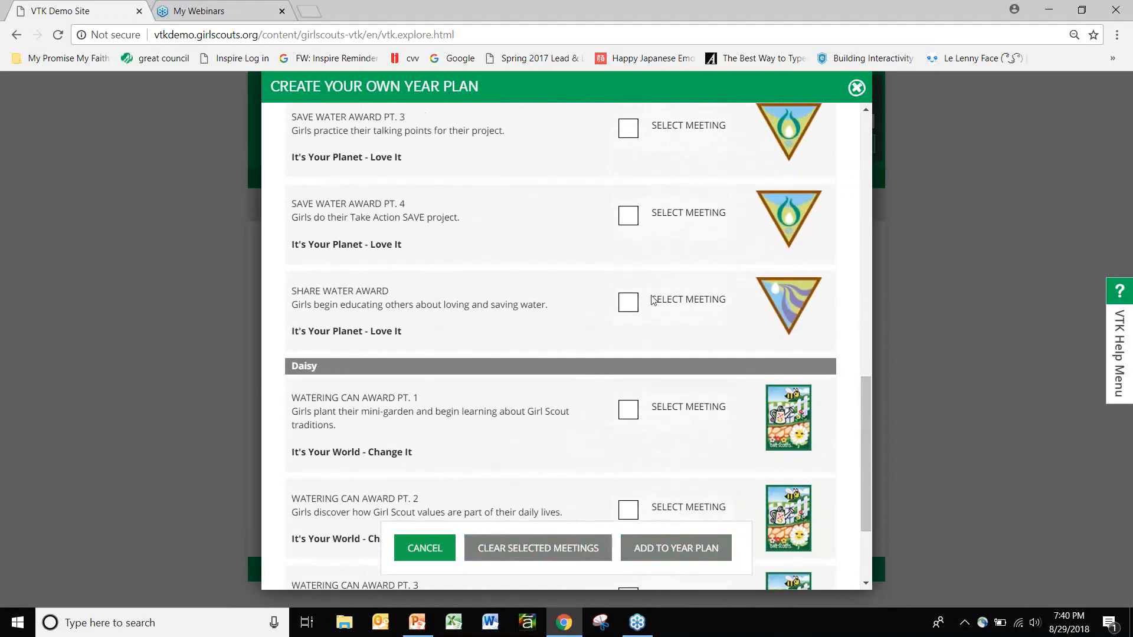
click(627, 223)
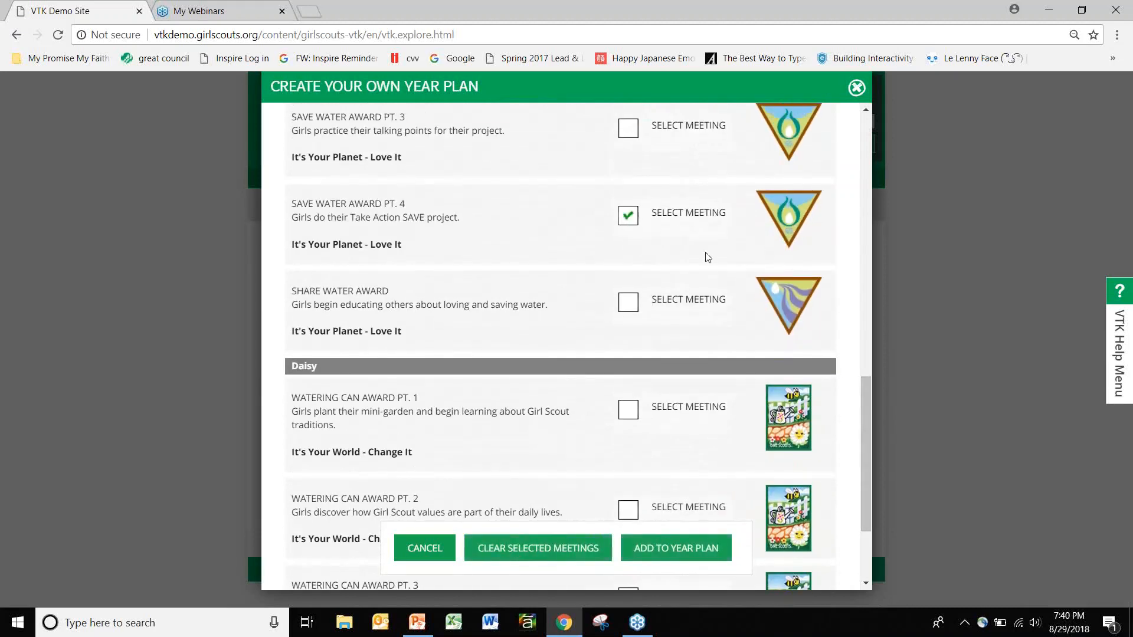
mouse_move(865, 417)
mouse_down()
mouse_move(865, 350)
mouse_move(875, 416)
mouse_up()
click(629, 234)
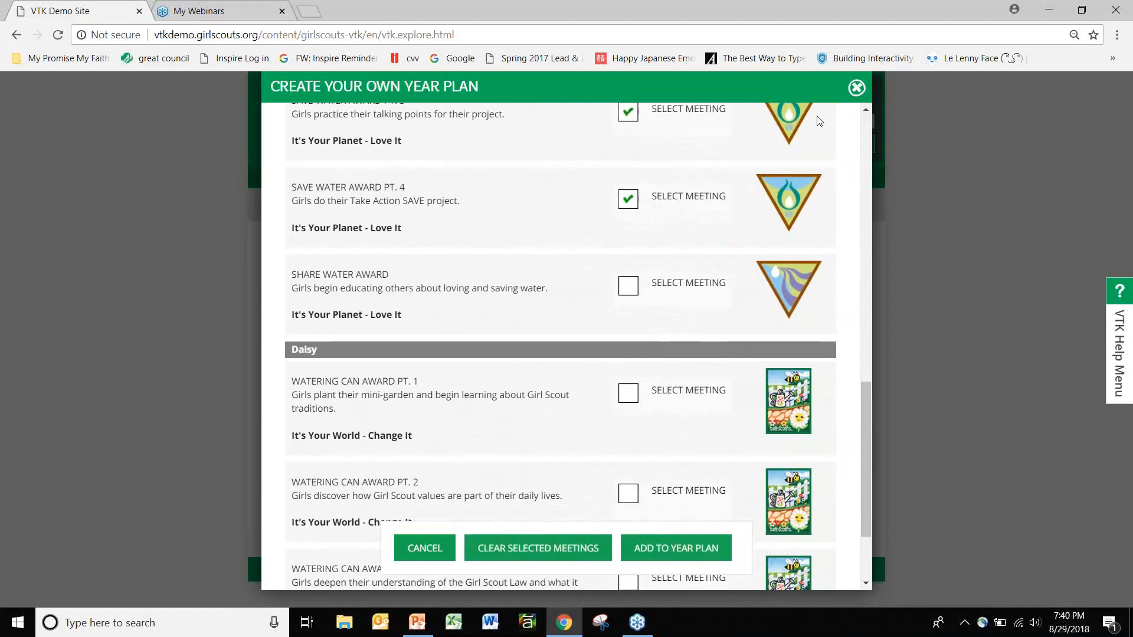
click(857, 88)
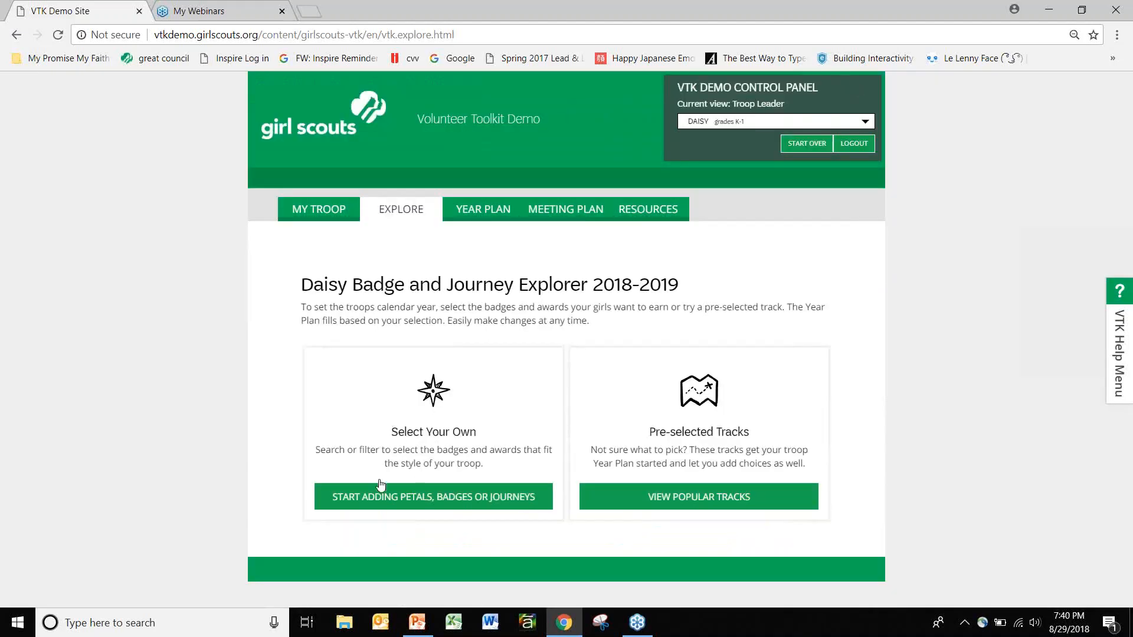
Reopen the custom year plan search and list meetings filtered by Daisy level, Badges/Petals type and Citizenship category
click(437, 498)
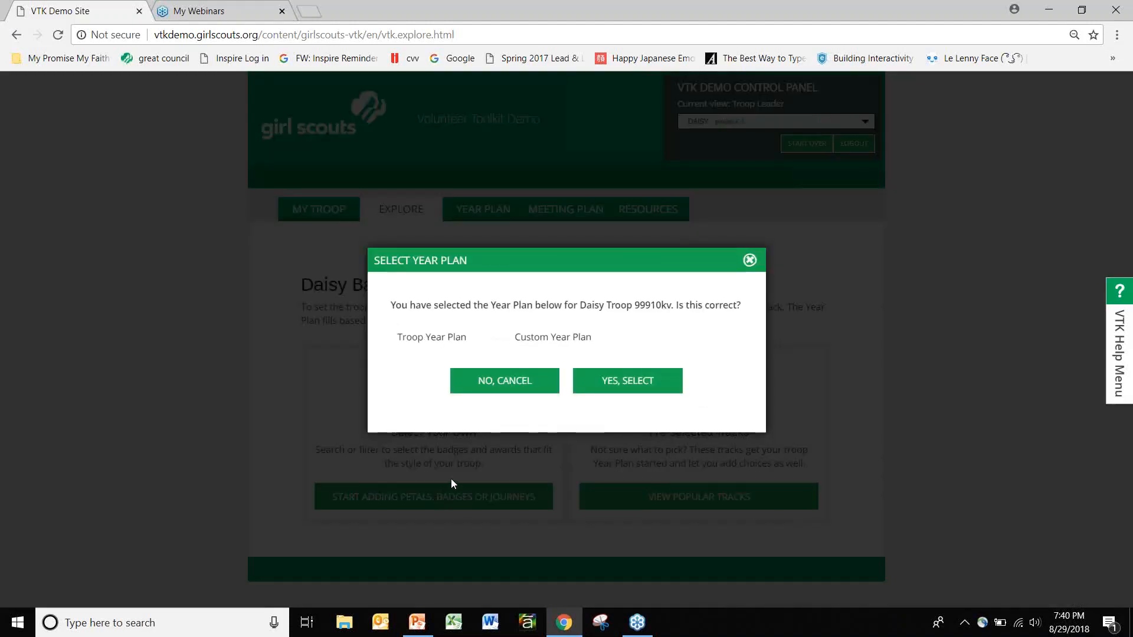
click(620, 392)
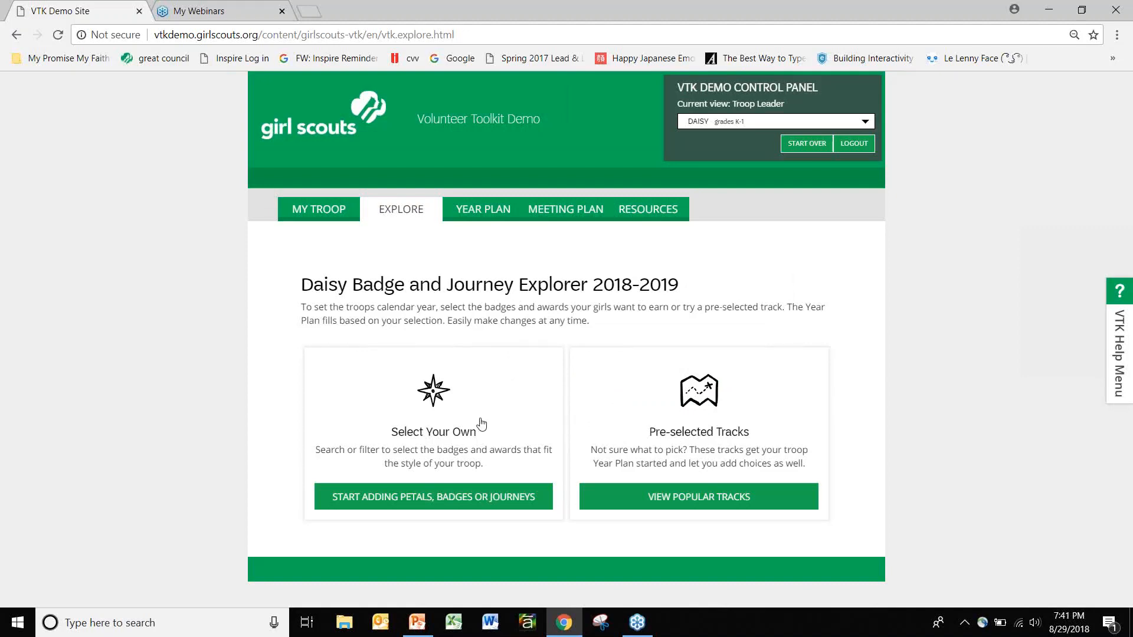
click(437, 382)
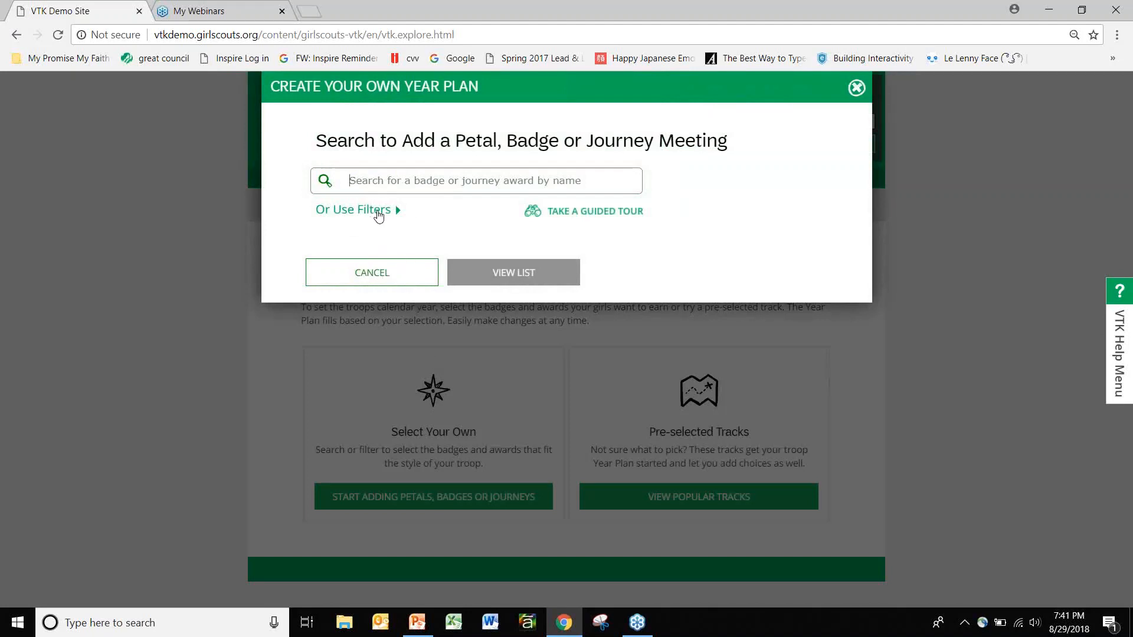
click(378, 214)
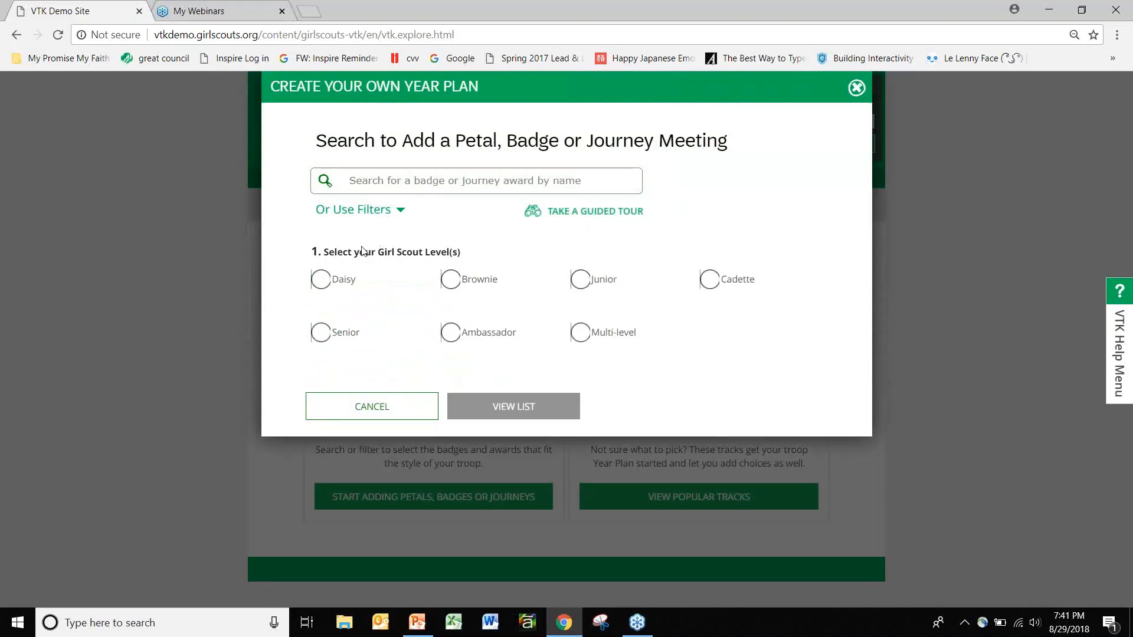
click(322, 282)
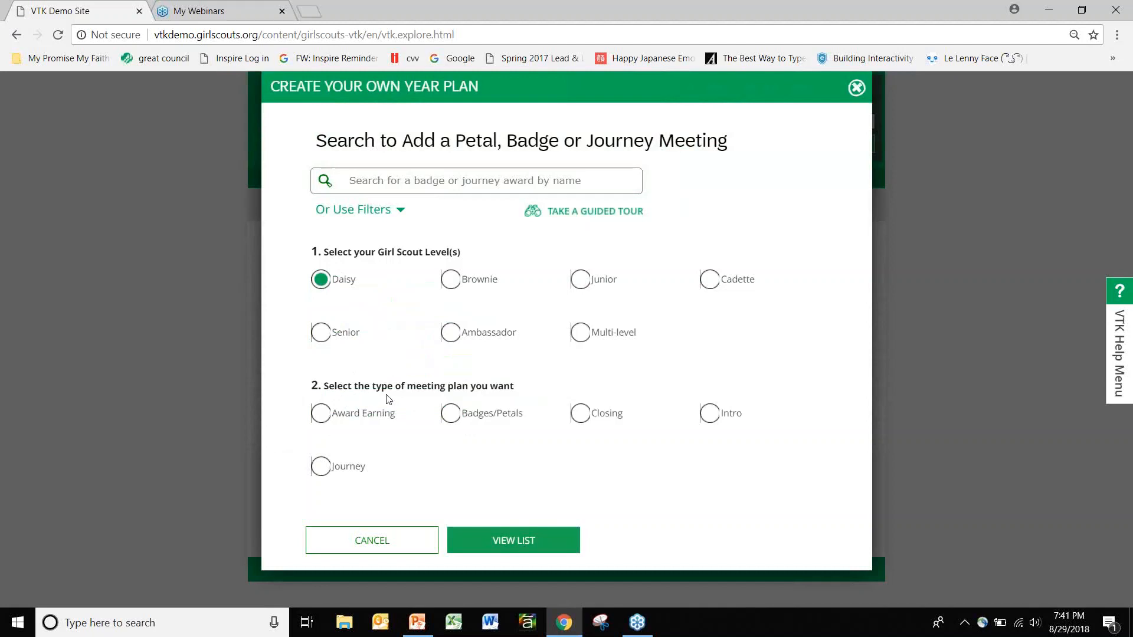
click(447, 417)
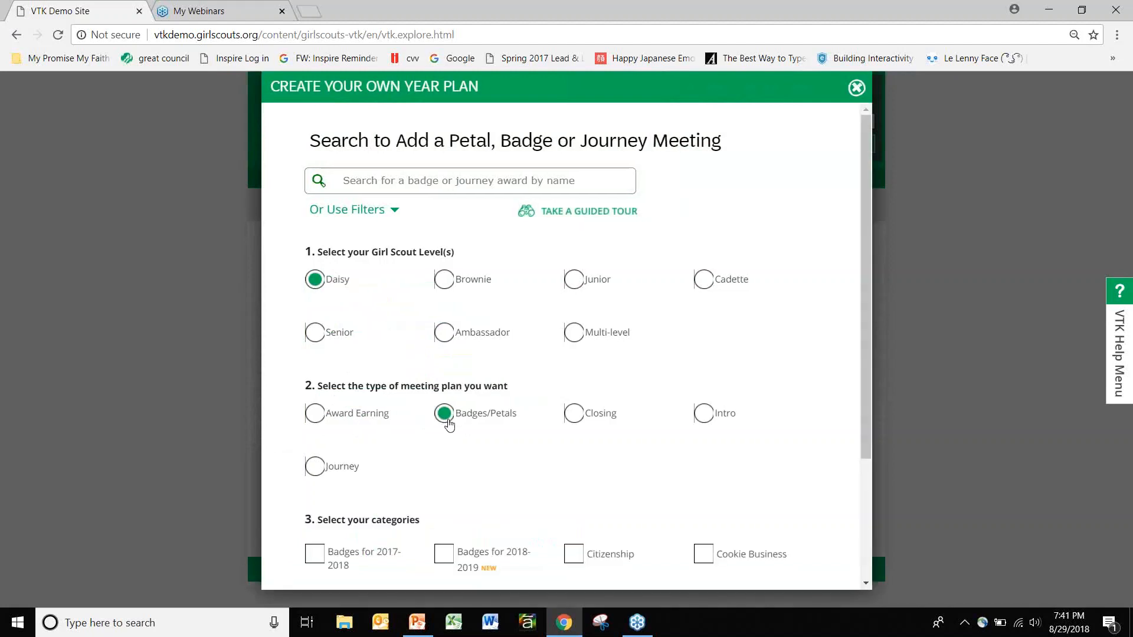
drag(867, 295, 862, 403)
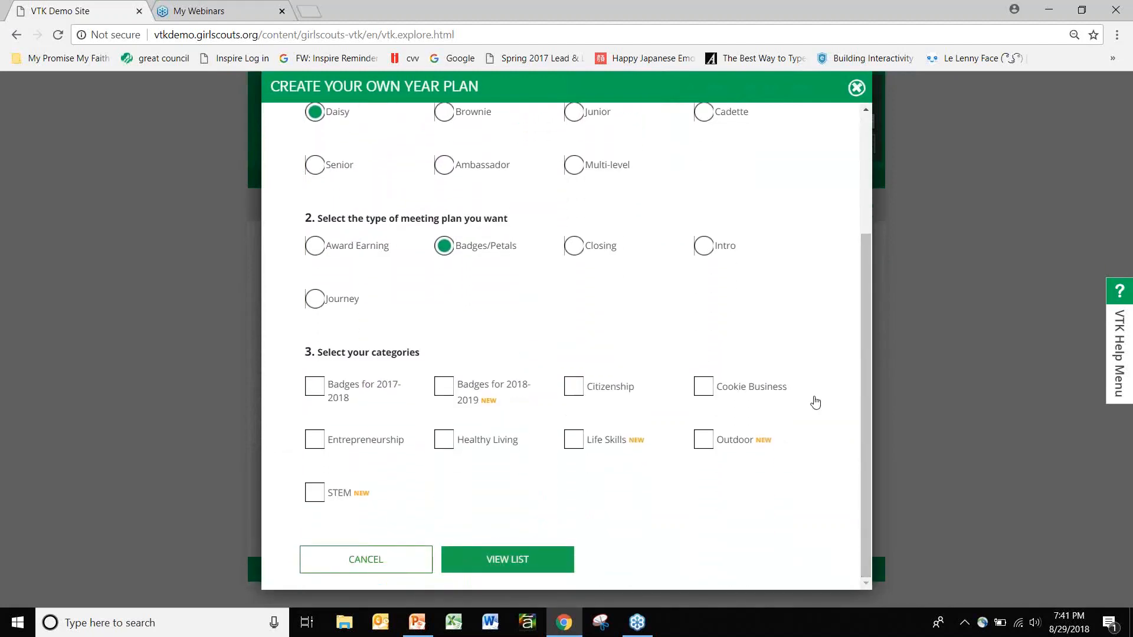
click(576, 393)
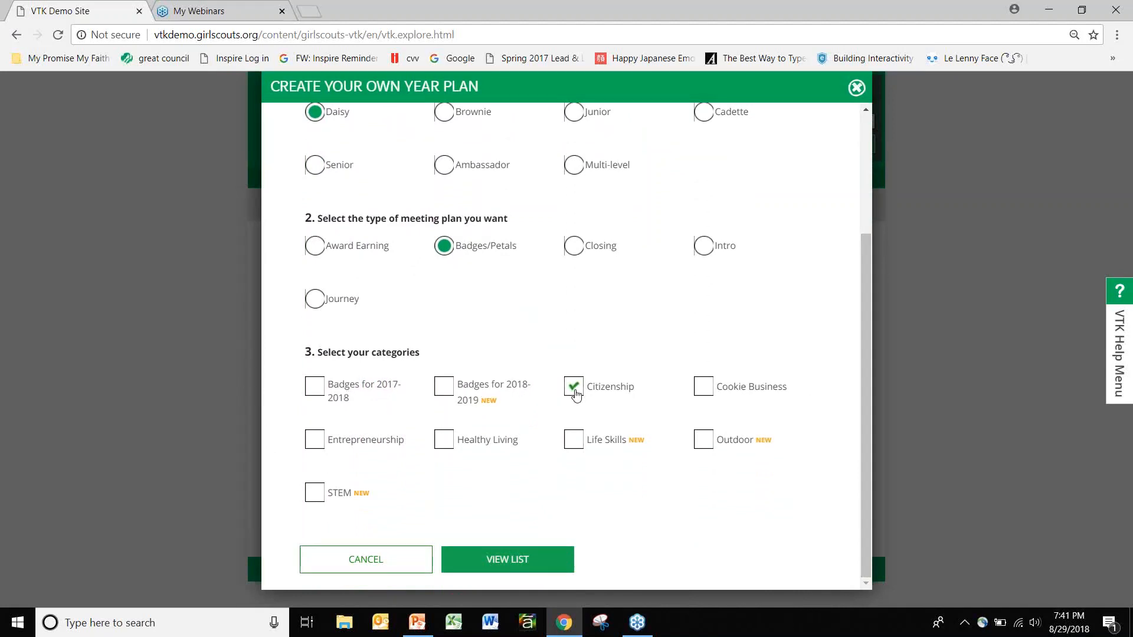
click(505, 557)
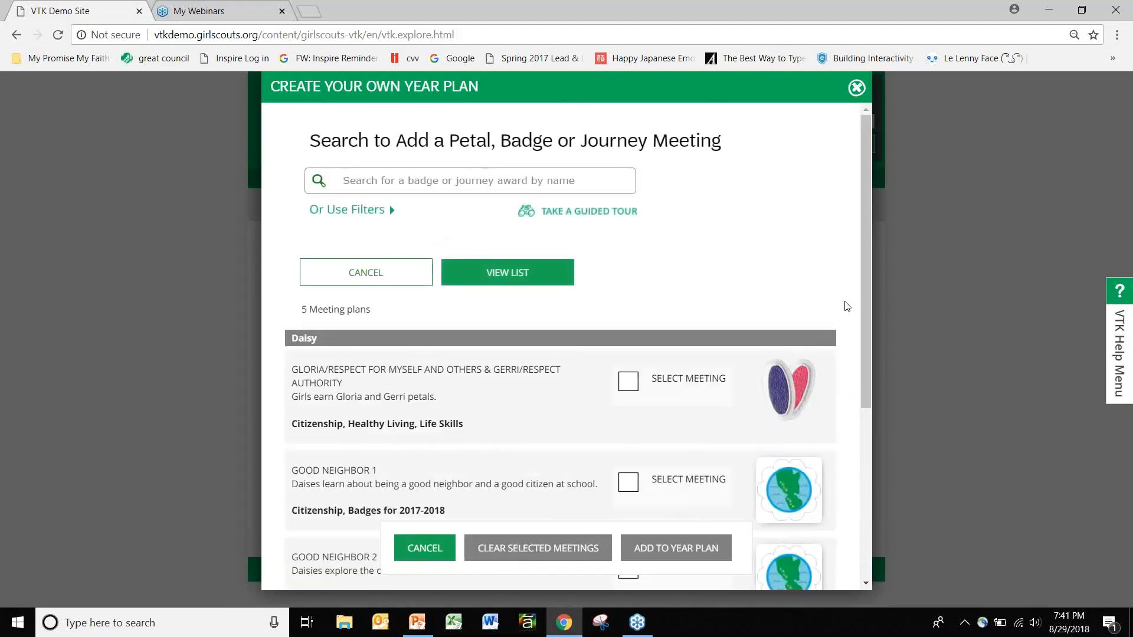
Mark the Gloria/Gerri petals and Good Neighbor 1 meetings, clear the selection and cancel the custom year plan
drag(865, 274, 859, 361)
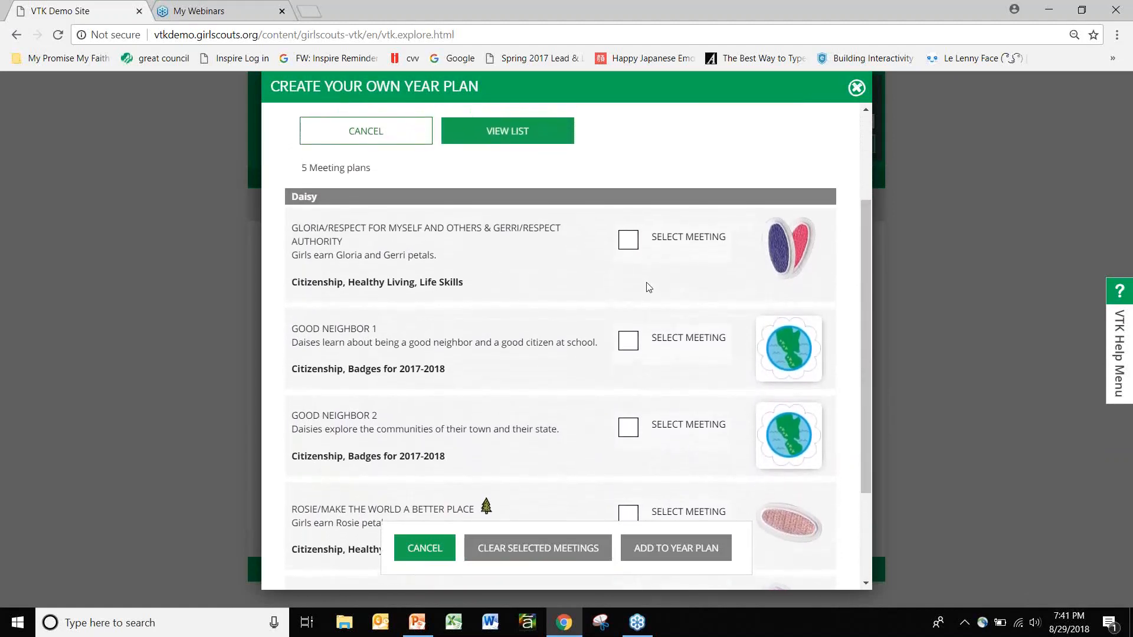
click(626, 242)
click(627, 341)
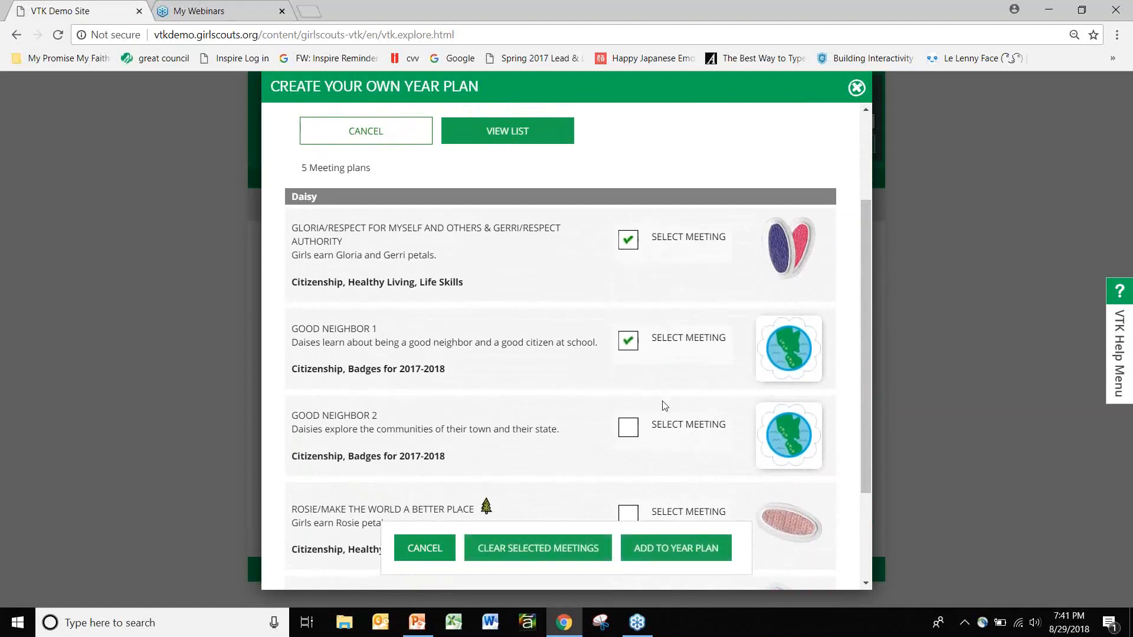
click(505, 550)
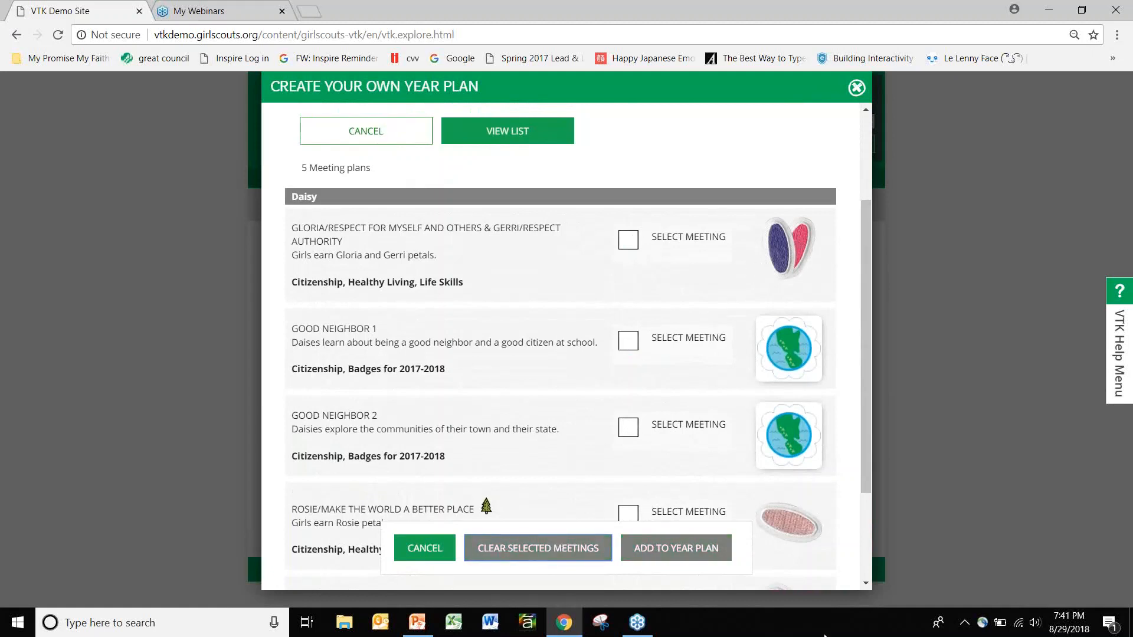
drag(860, 425, 858, 354)
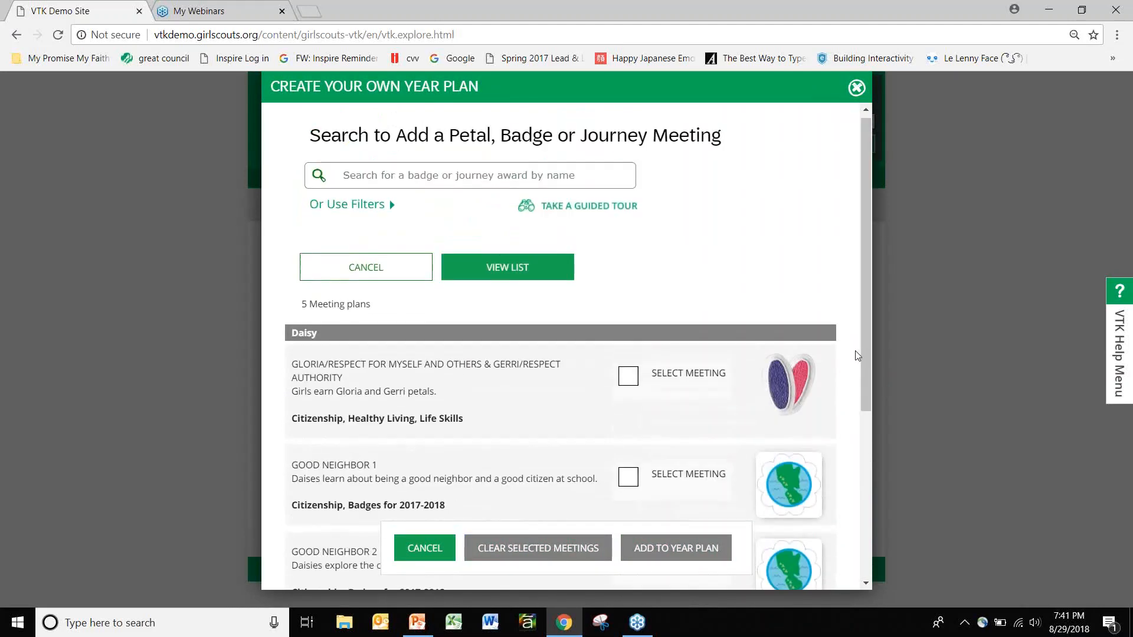
click(435, 545)
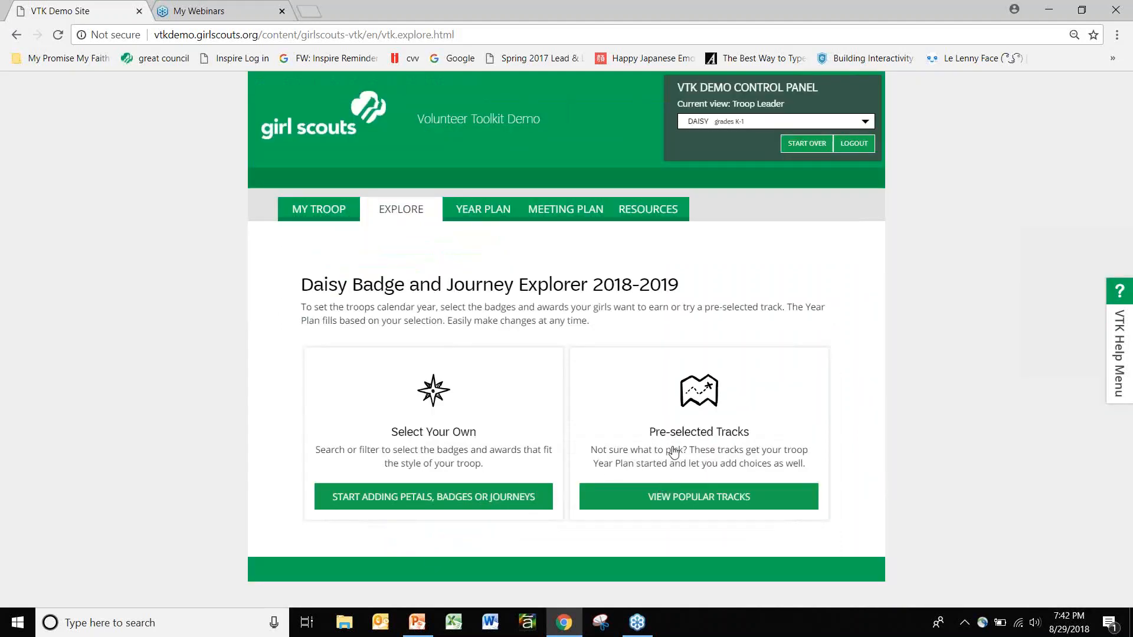
Preview the pre-selected track Advocacy: Welcome to the Daisy Flower Garden and select it as the troop's year plan
click(700, 499)
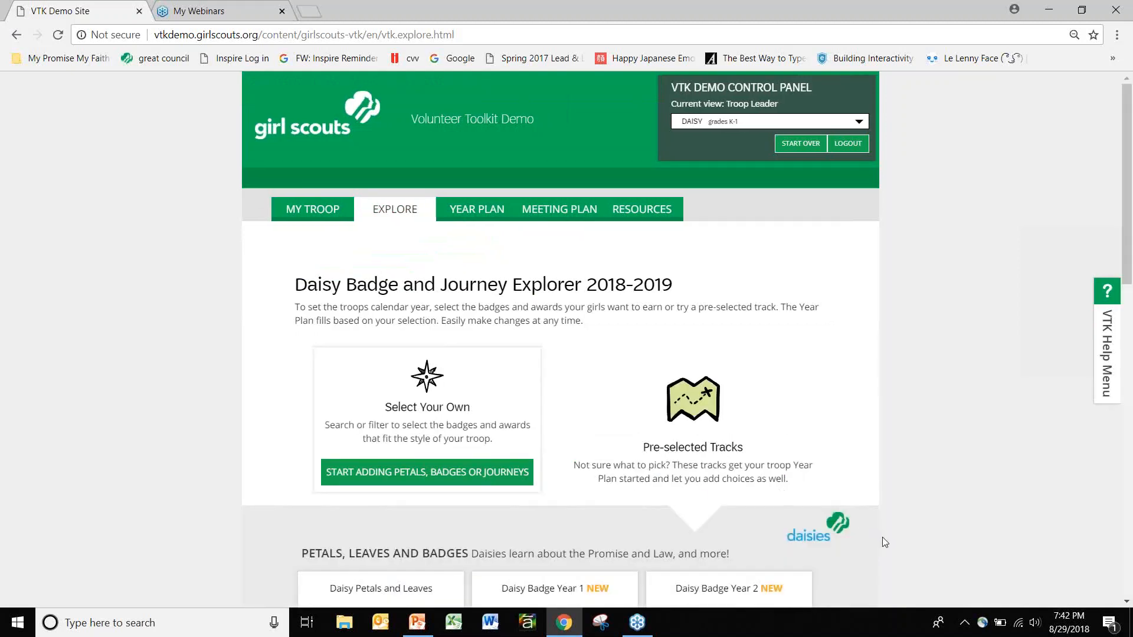
scroll(884, 542, down, 3)
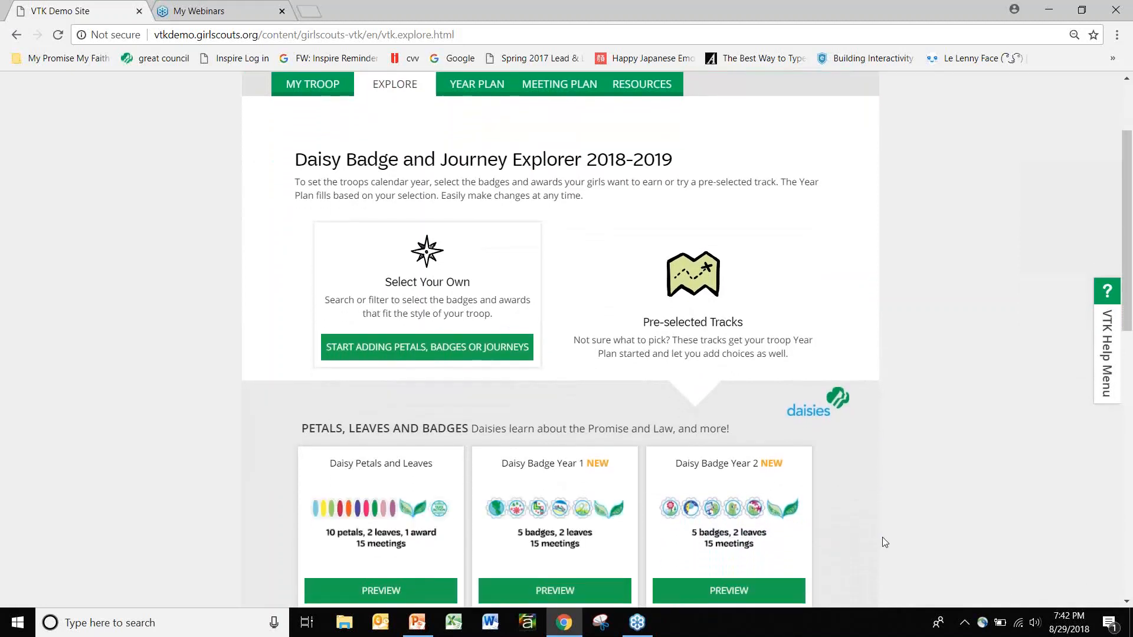
scroll(884, 542, down, 4)
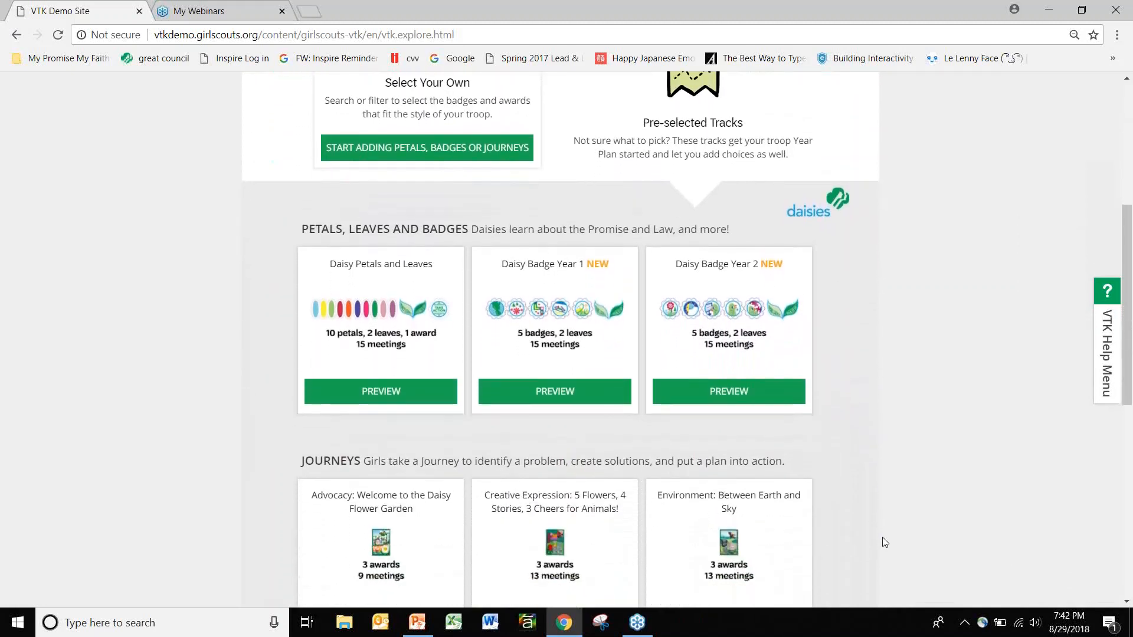
scroll(883, 538, down, 2)
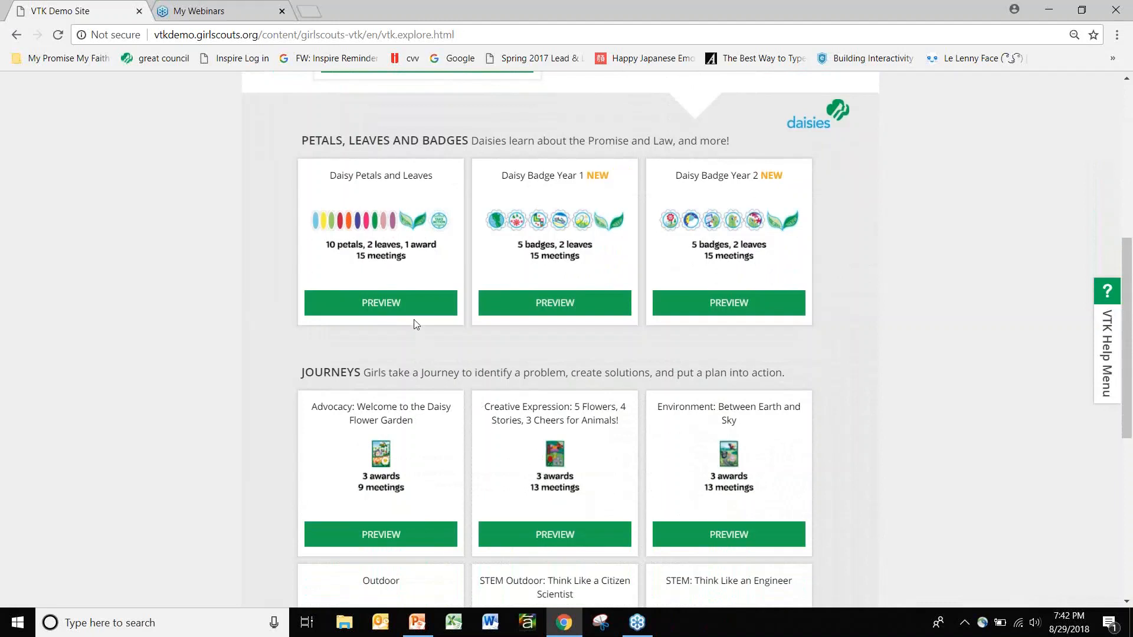
click(407, 534)
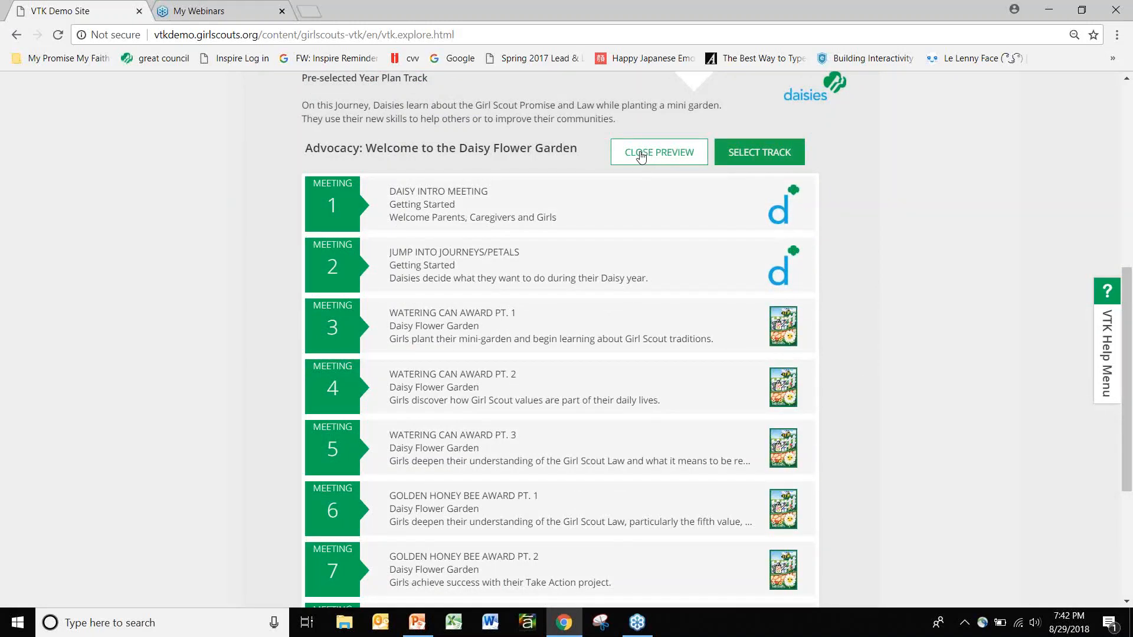
click(747, 157)
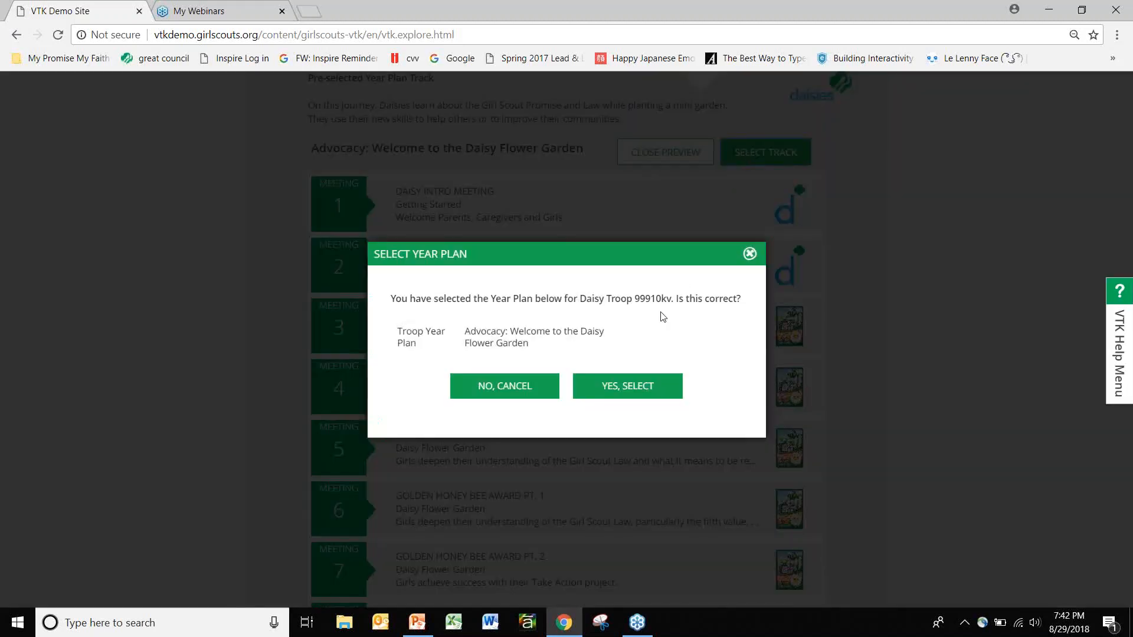
click(640, 390)
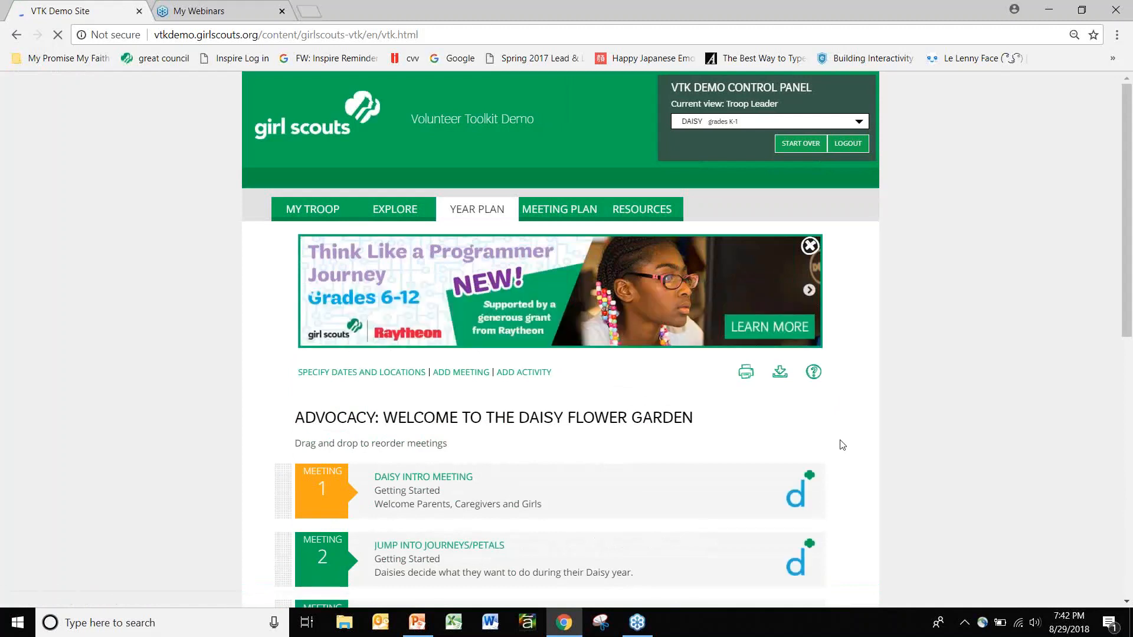
Review the year plan's meetings and its calendar, location and activity settings for meeting dates and locations, and close them without changes
scroll(844, 454, down, 1)
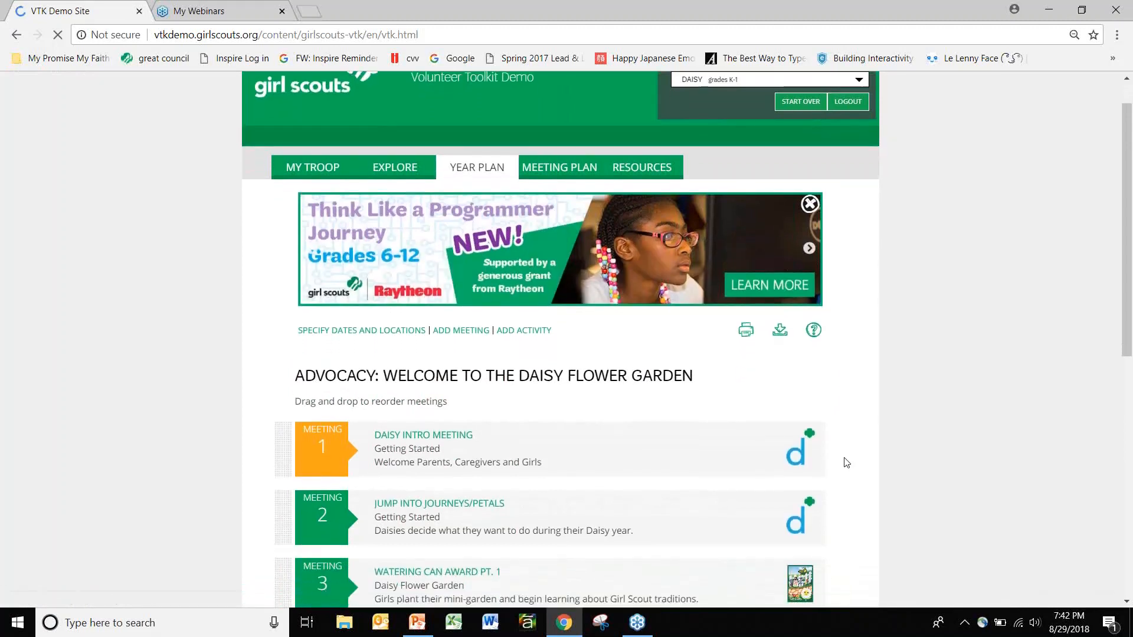
scroll(847, 462, down, 3)
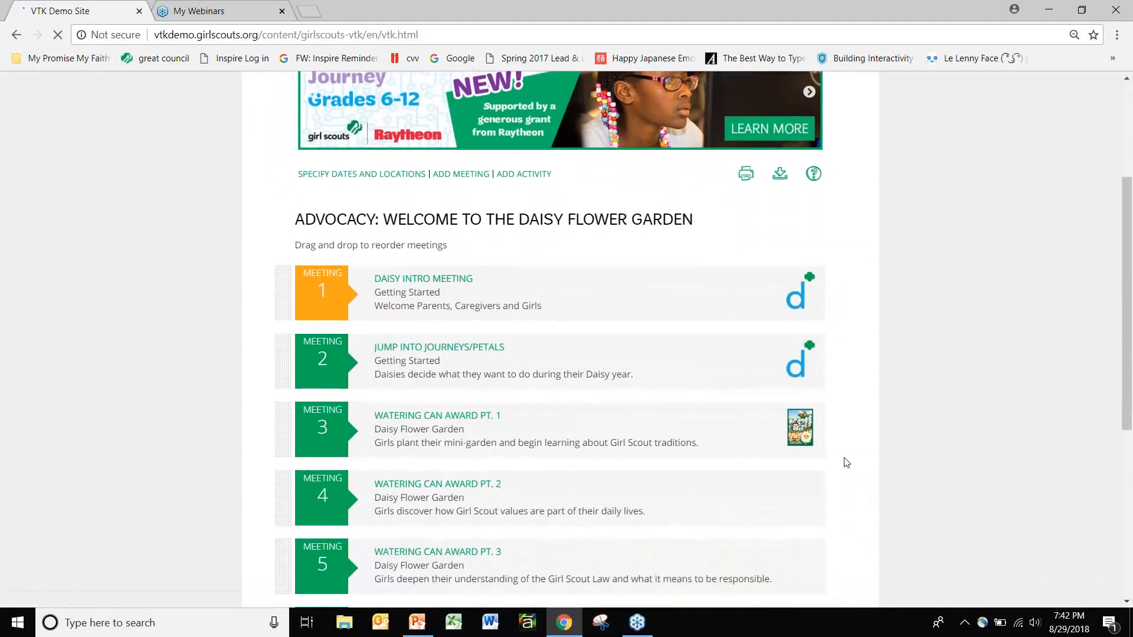
scroll(847, 463, down, 3)
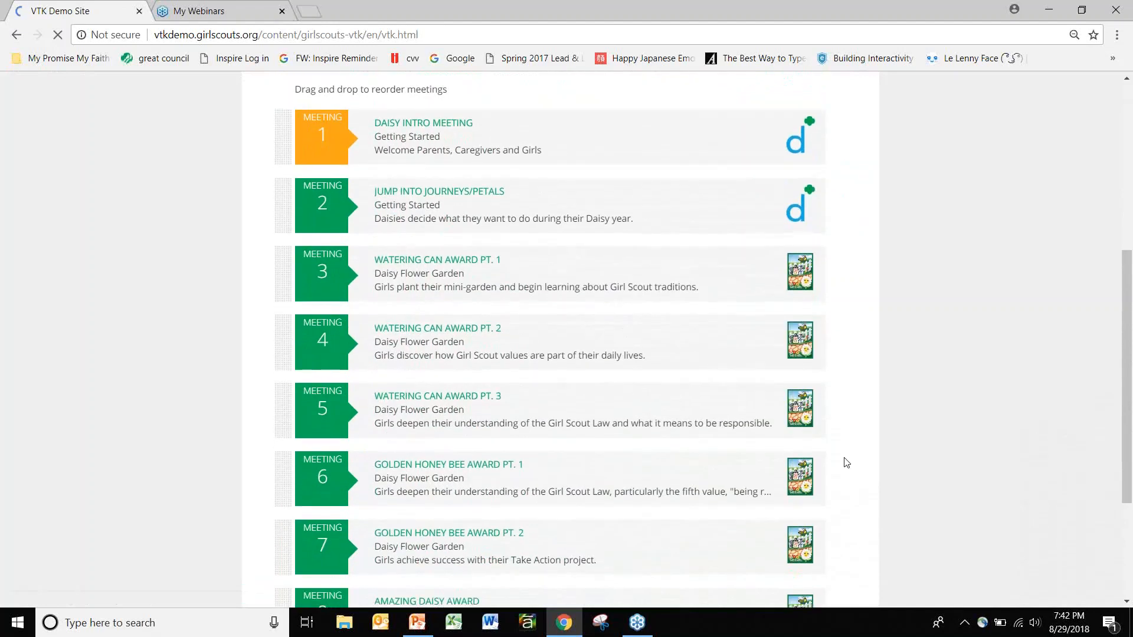
scroll(846, 463, up, 4)
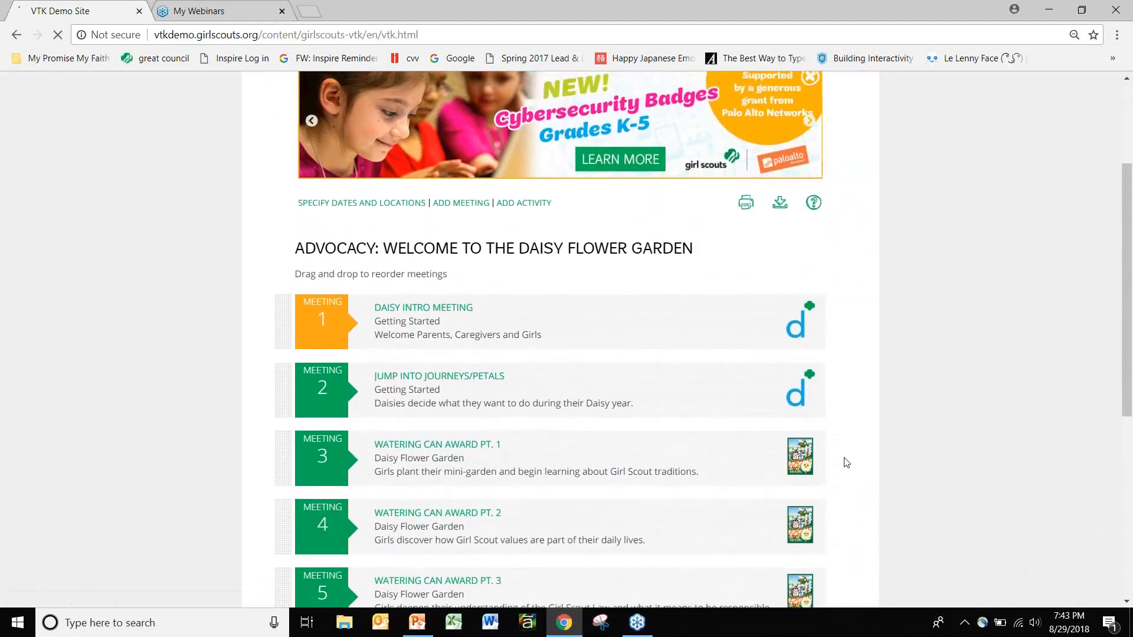
scroll(846, 463, up, 3)
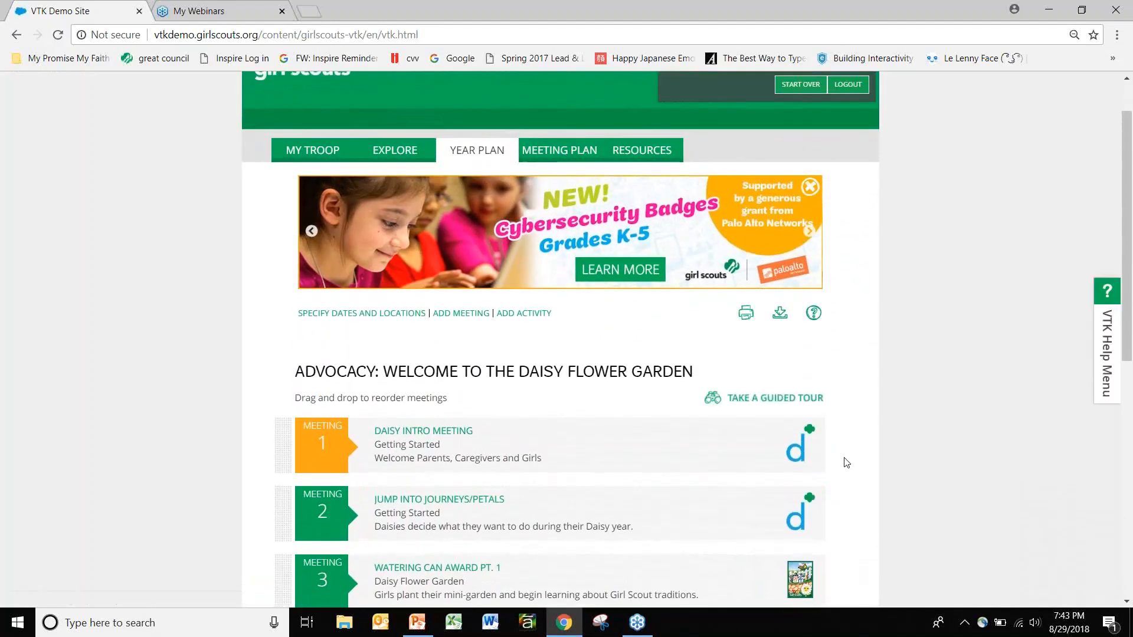
click(334, 318)
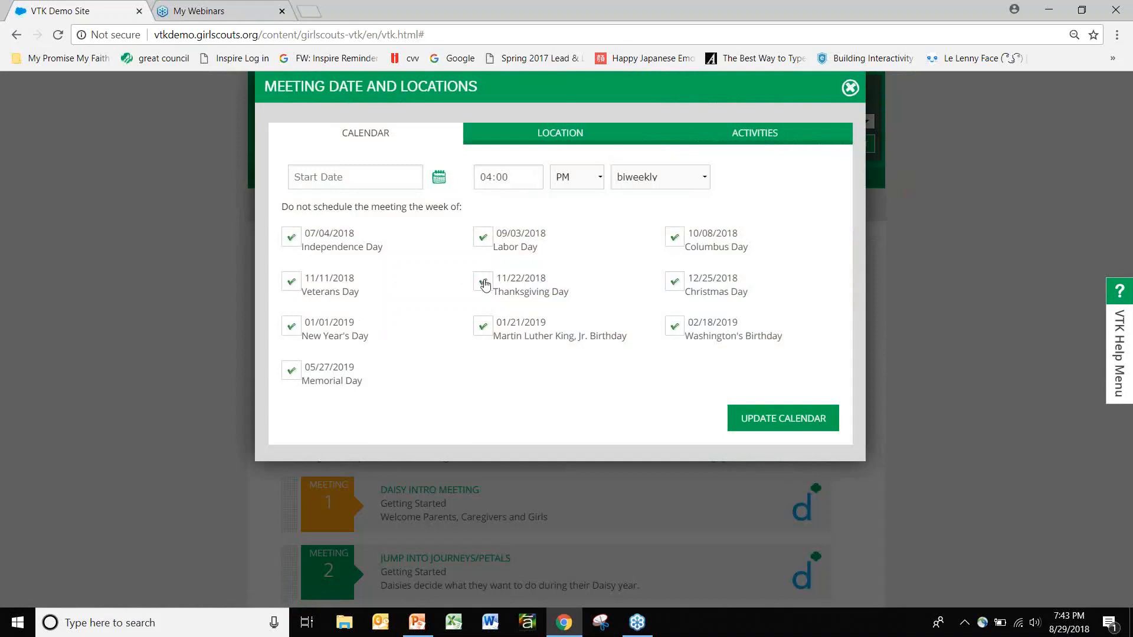
click(544, 135)
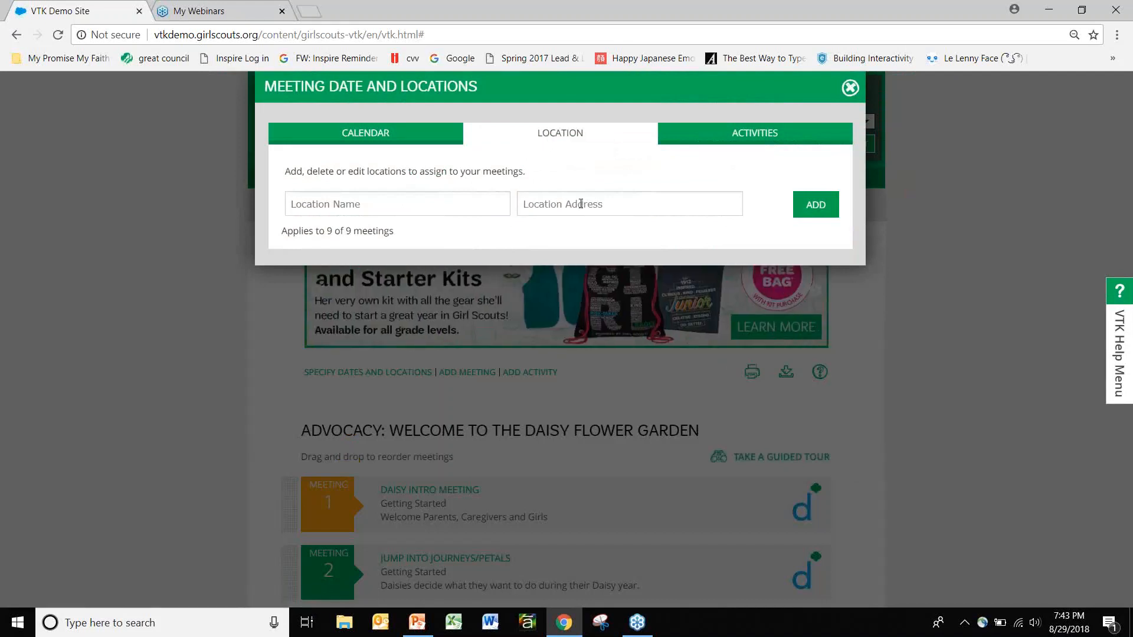
click(737, 140)
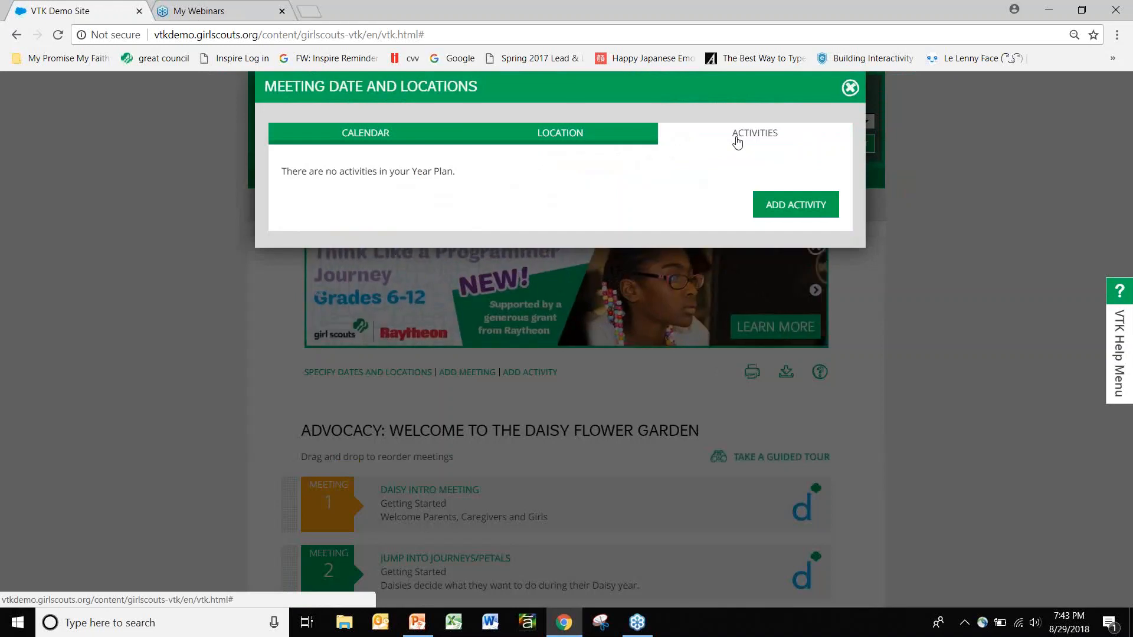
click(850, 89)
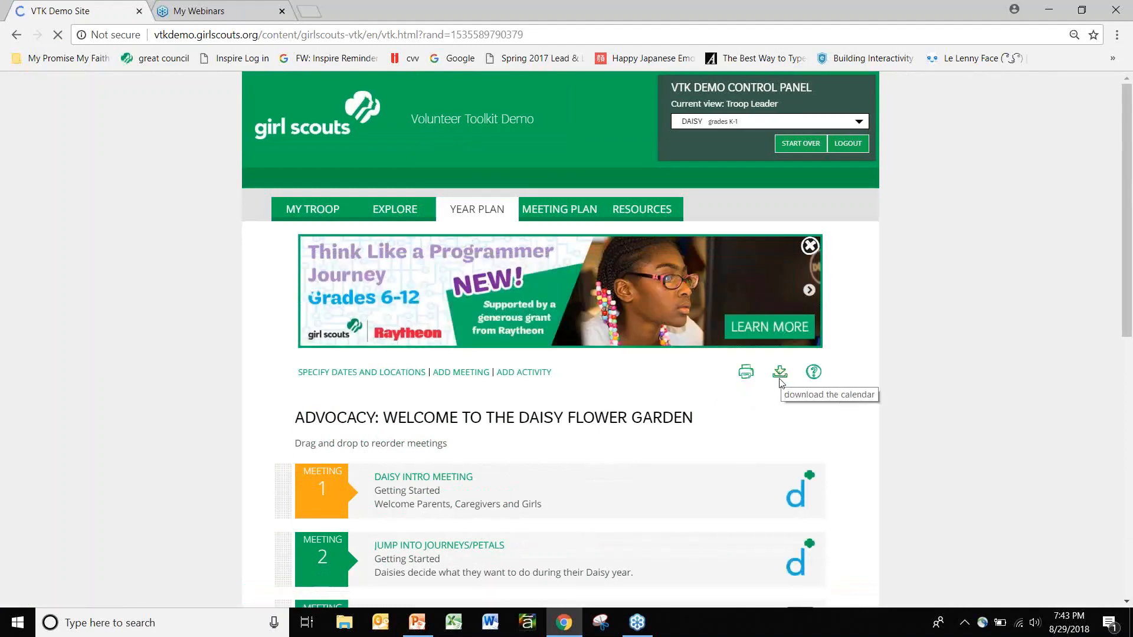
Move the Watering Can Award Pt. 1 meeting ahead of Jump Into Journeys/Petals in the year plan
scroll(715, 418, down, 4)
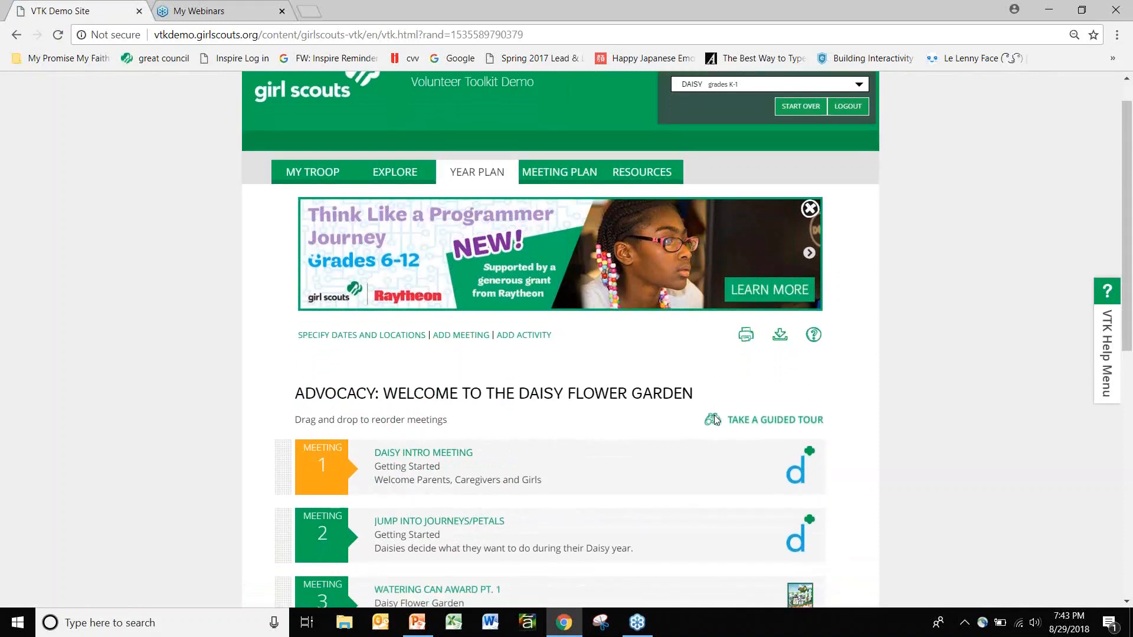
scroll(714, 415, down, 3)
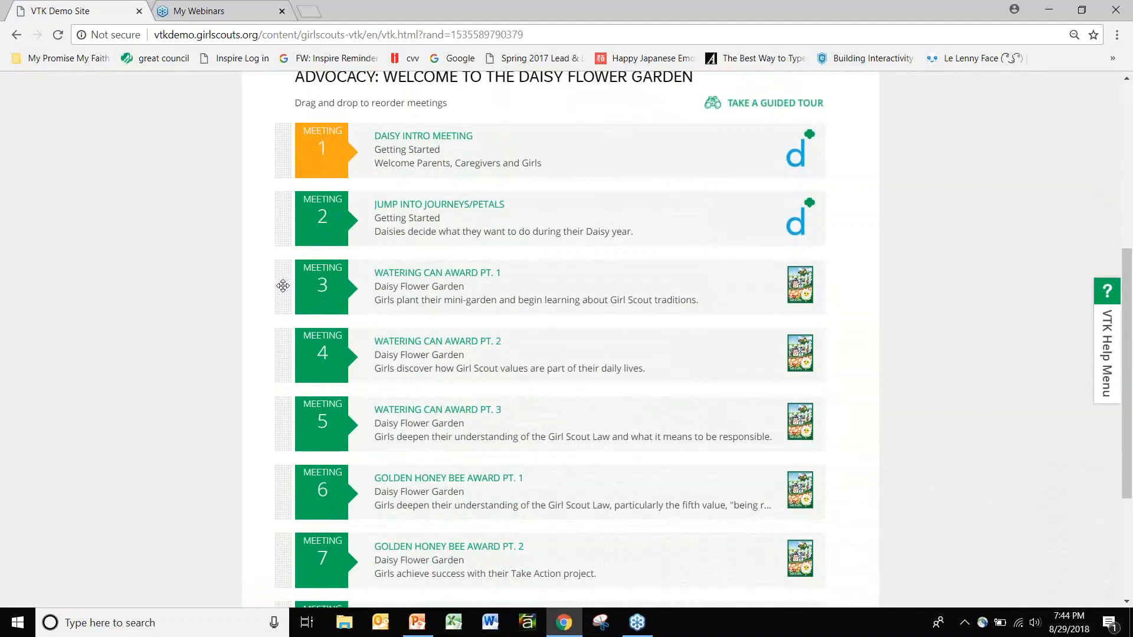
drag(283, 284, 279, 207)
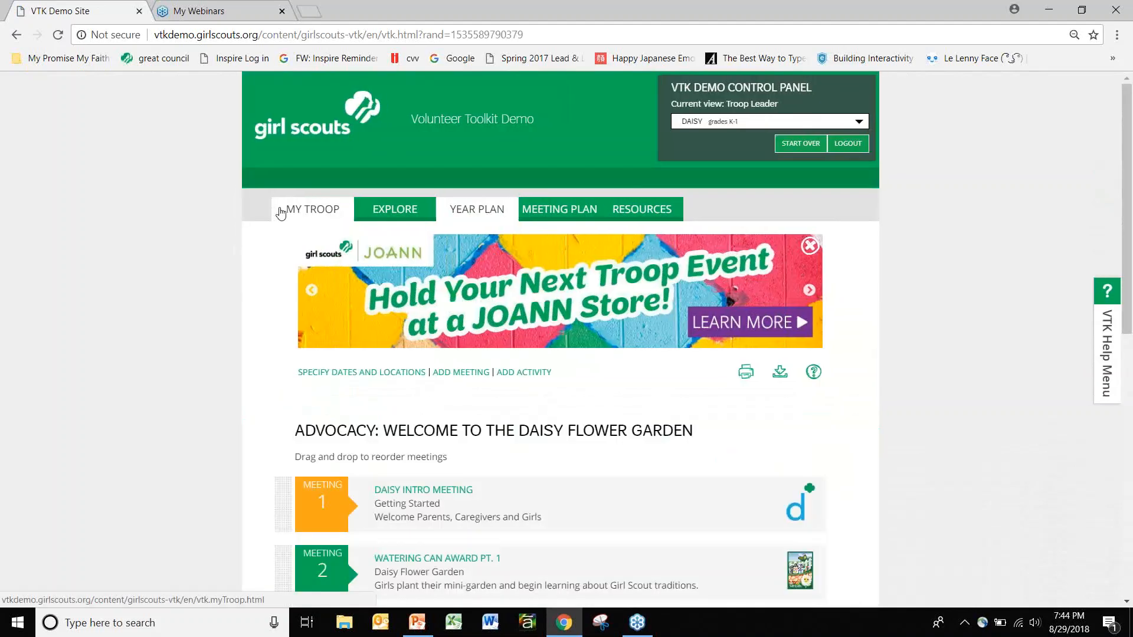
Open the Watering Can Award Pt. 1 meeting plan, read its Meeting Overview and close the overview
drag(1130, 126, 1131, 266)
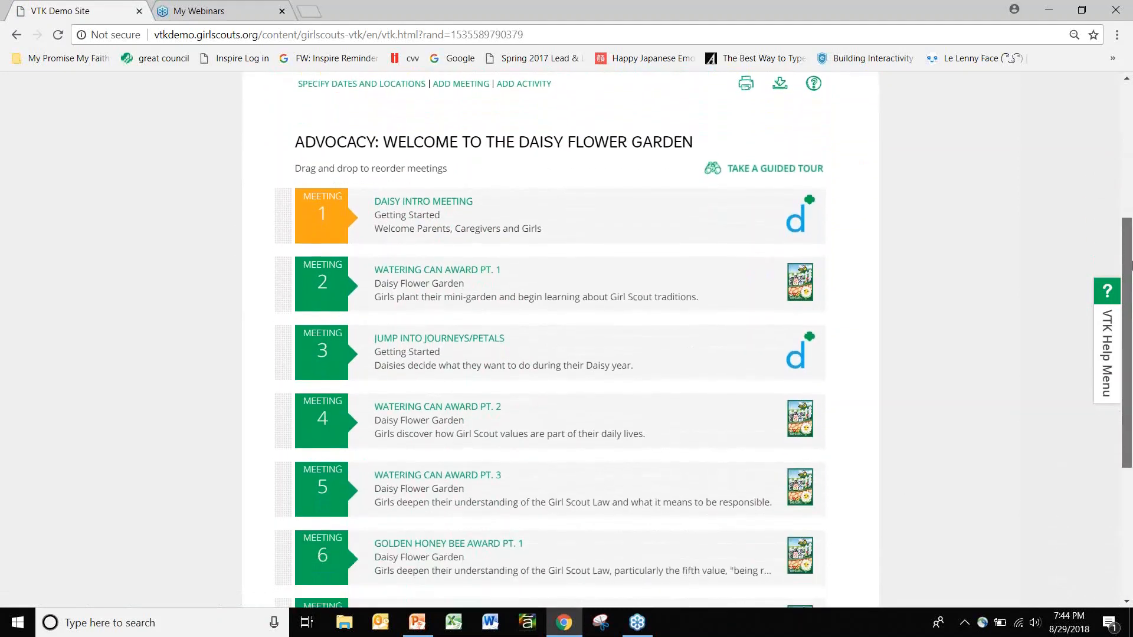
click(443, 273)
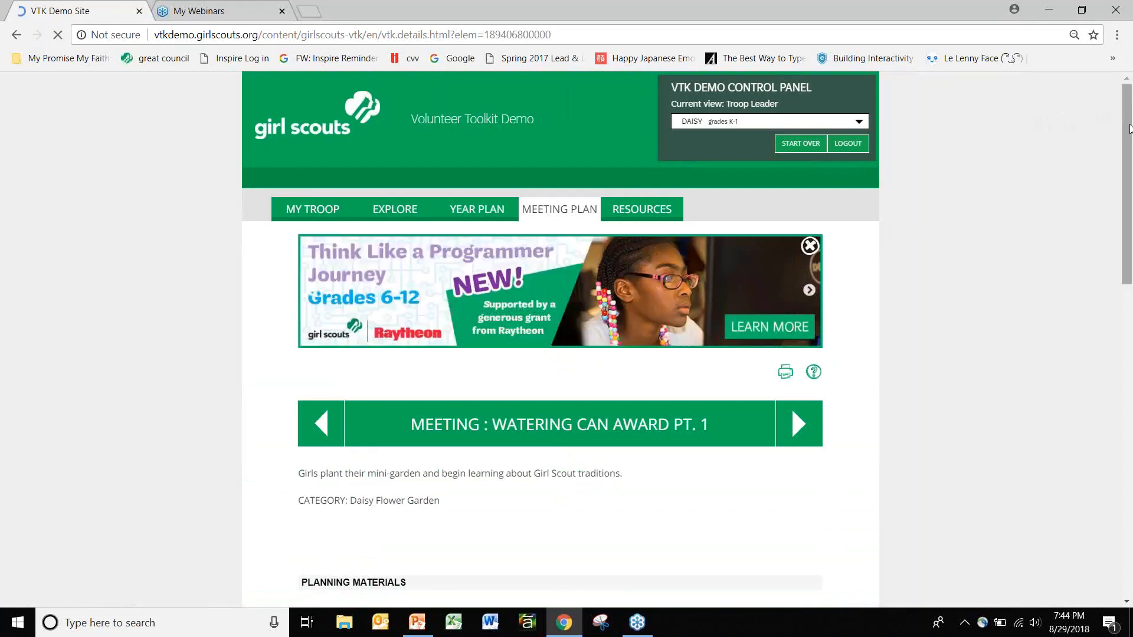
drag(1128, 131, 1131, 246)
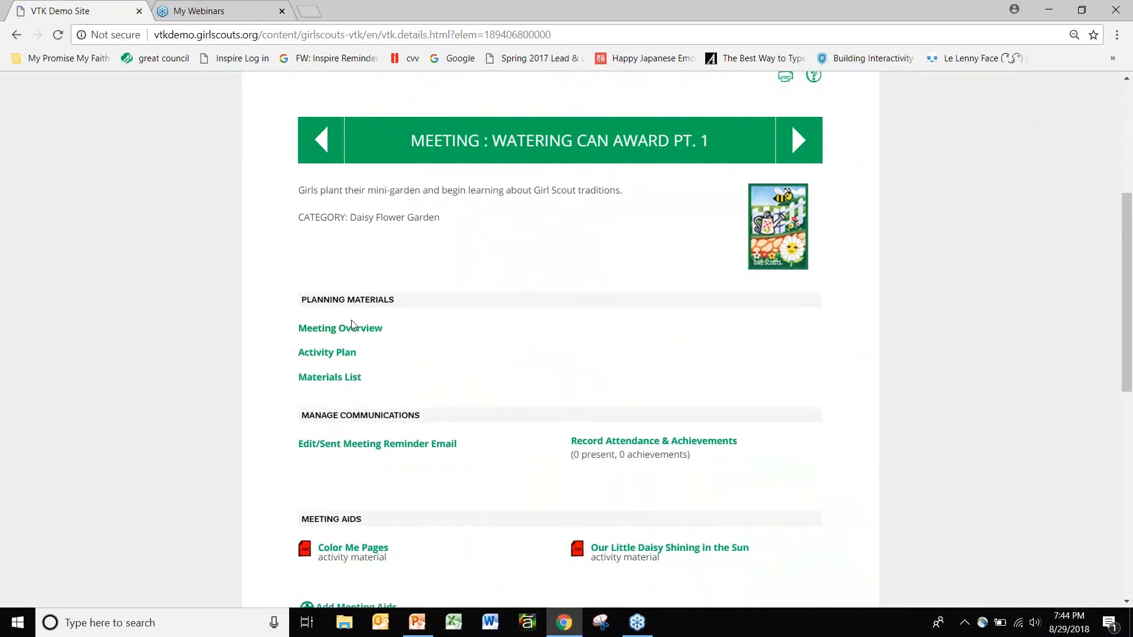
click(346, 331)
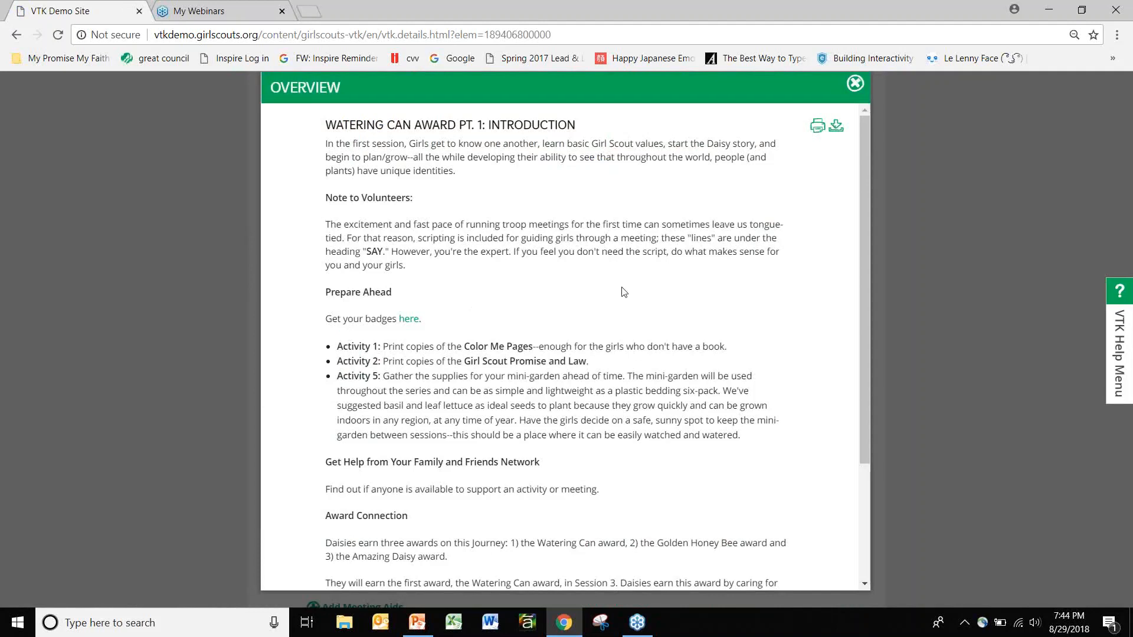
mouse_move(865, 222)
mouse_down()
mouse_move(863, 351)
mouse_move(871, 227)
mouse_up()
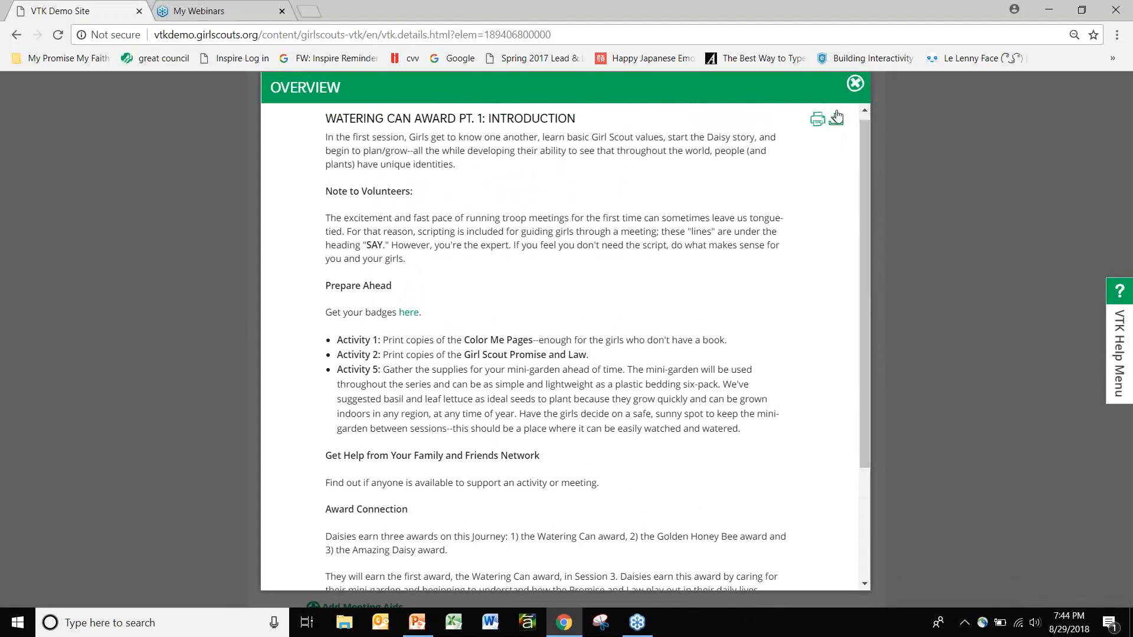
click(855, 83)
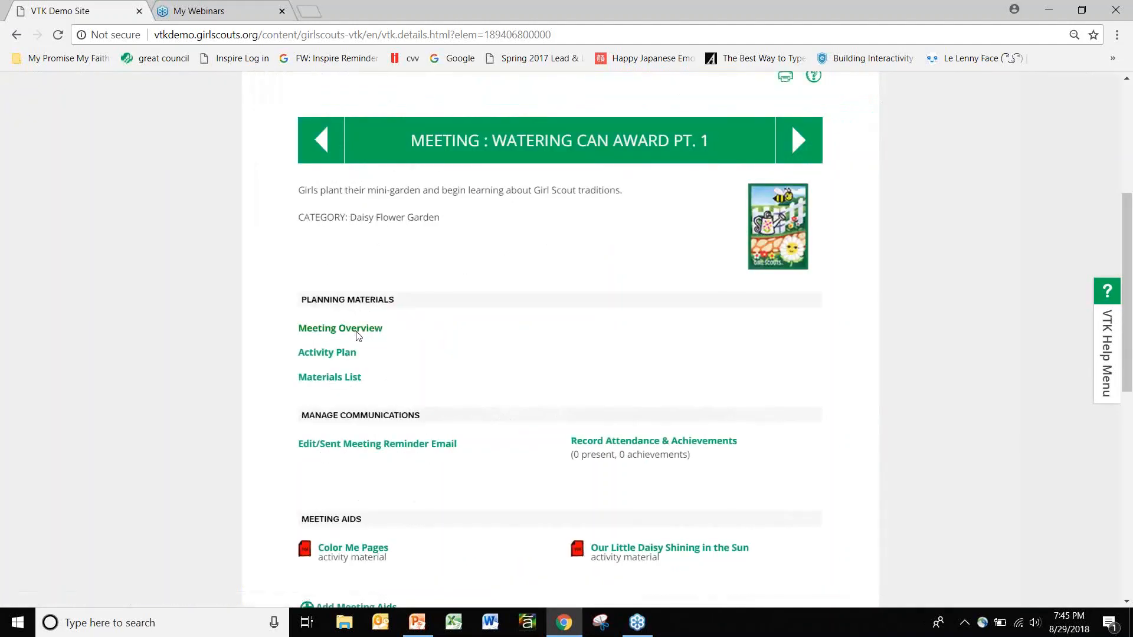
Read the Activity Plan and the Materials List of the Watering Can Award Pt. 1 meeting, closing each one
click(325, 354)
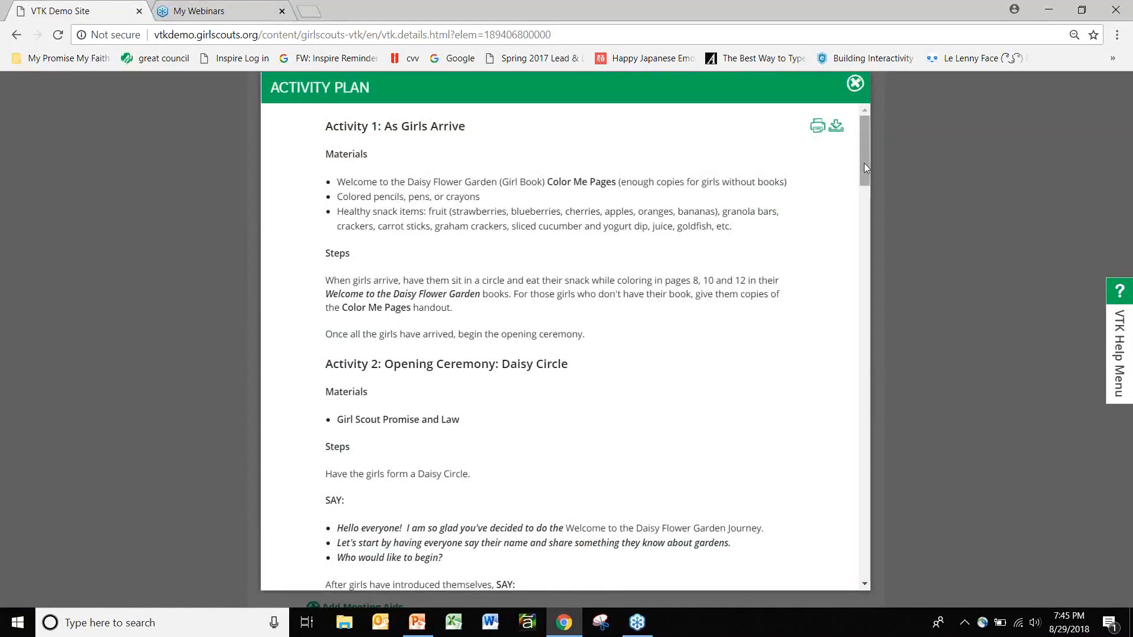
drag(864, 163, 869, 195)
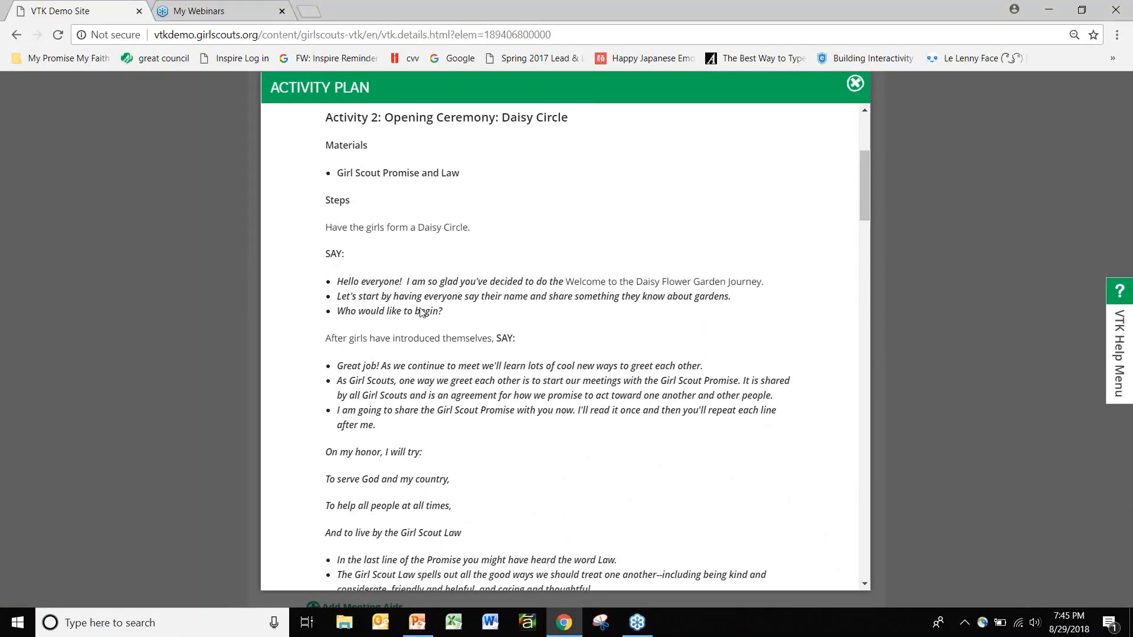
click(853, 83)
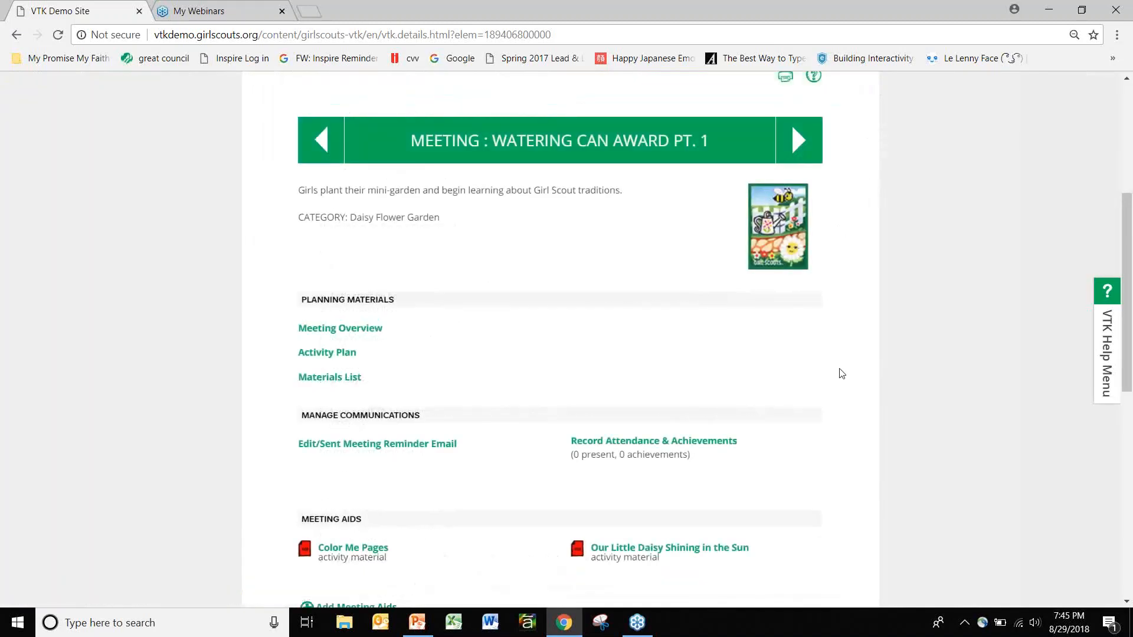
click(326, 381)
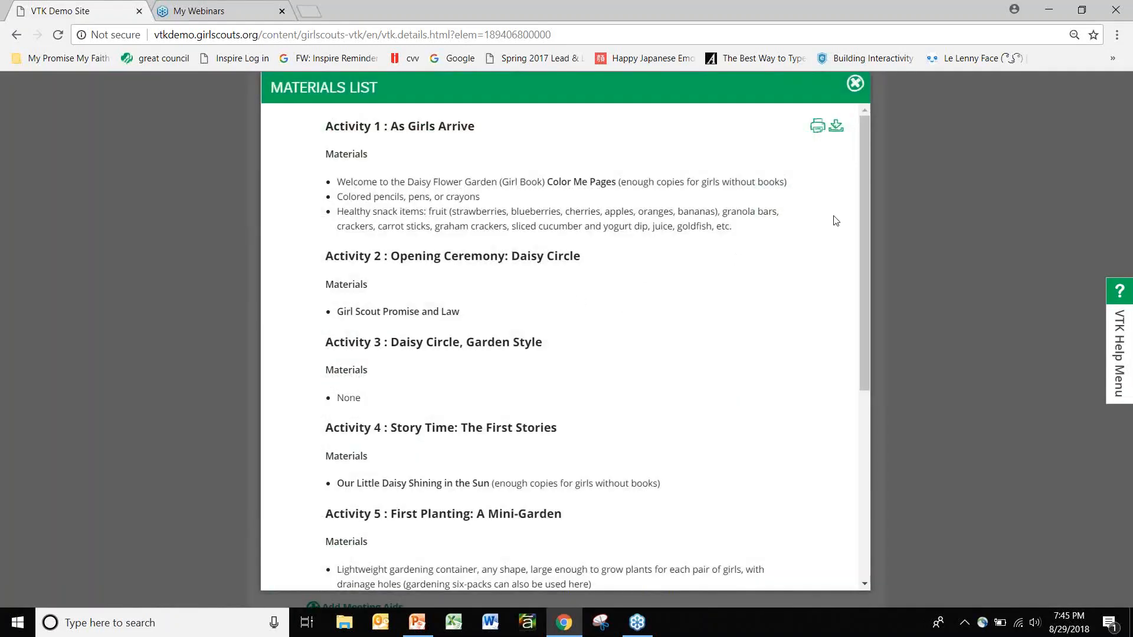
mouse_move(863, 186)
mouse_down()
mouse_move(858, 380)
mouse_move(858, 184)
mouse_up()
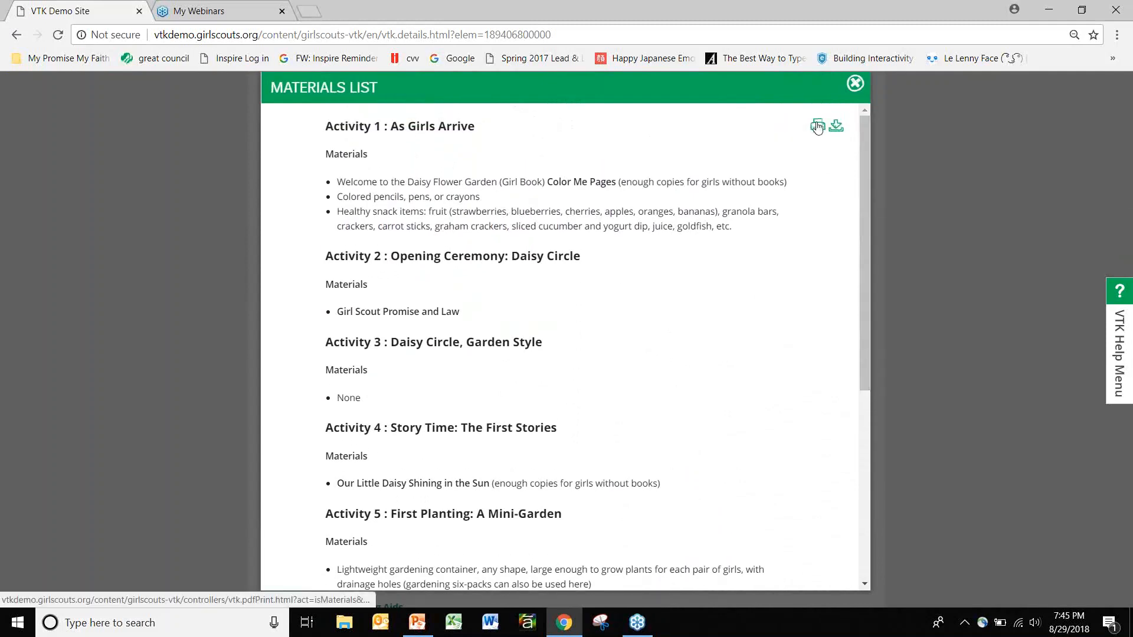
click(856, 86)
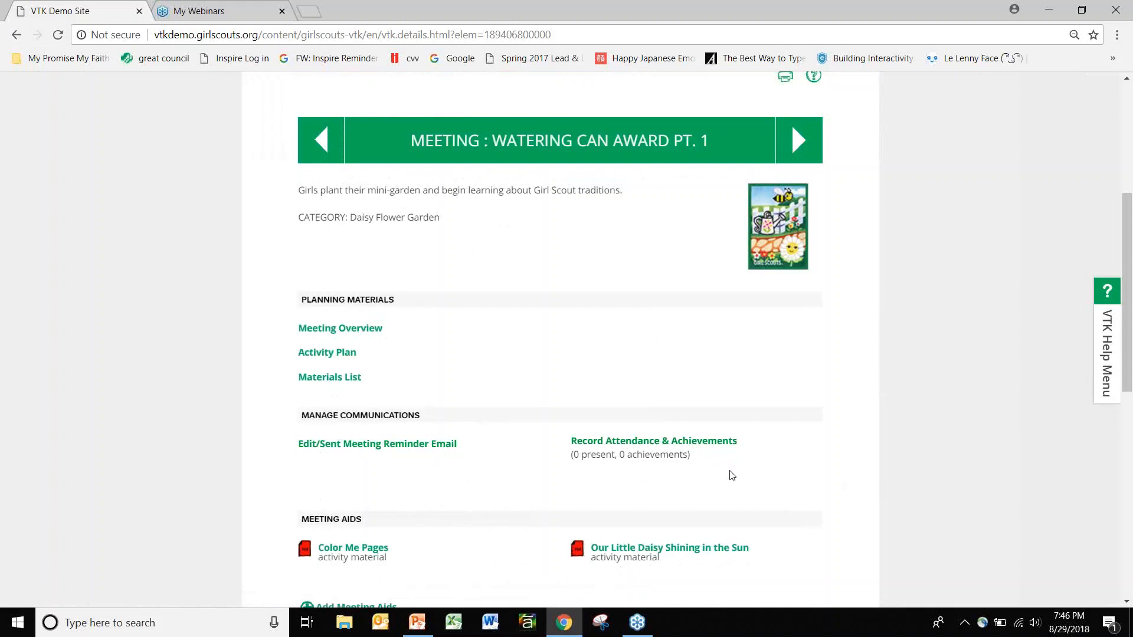
View the Color Me Pages meeting aid and return to the Watering Can Award Pt. 1 meeting plan
scroll(731, 476, down, 2)
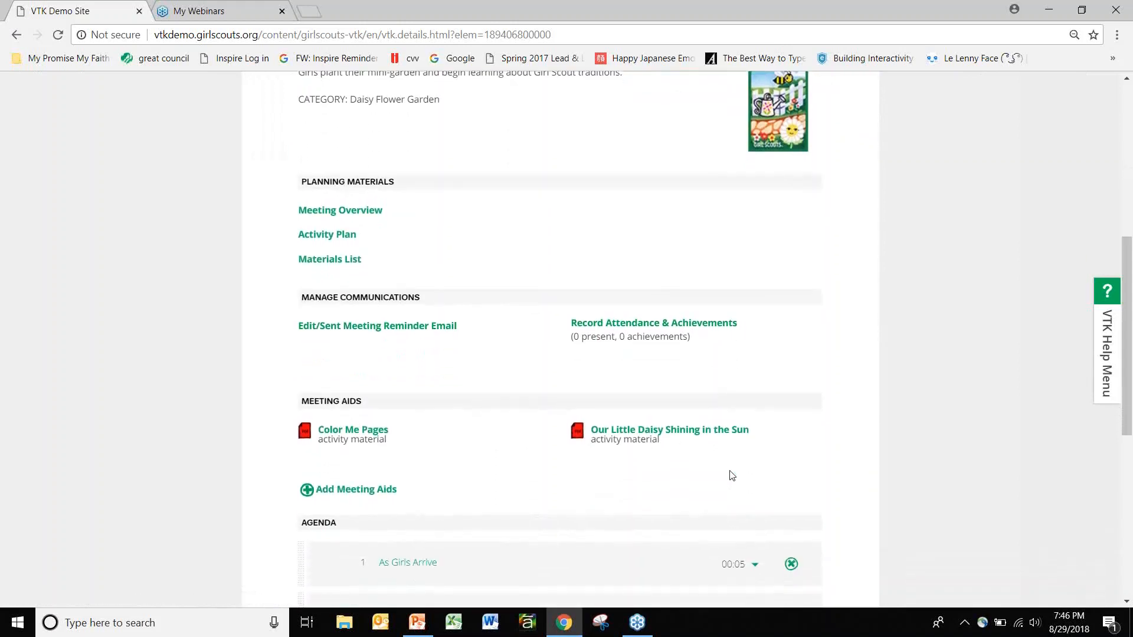
scroll(731, 476, down, 1)
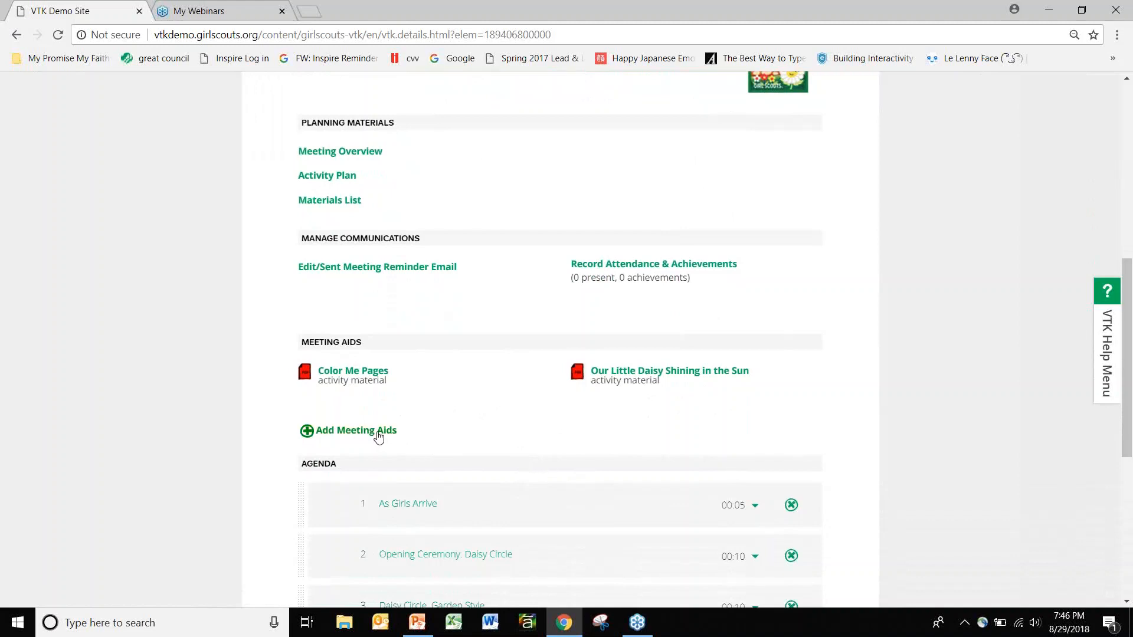
click(353, 372)
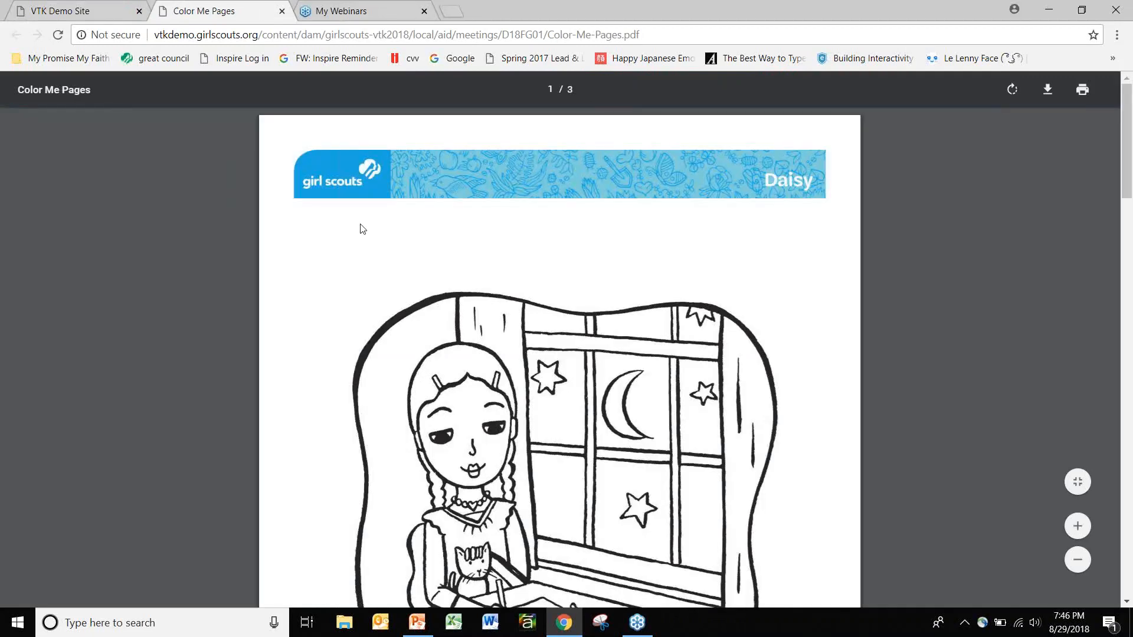
click(283, 12)
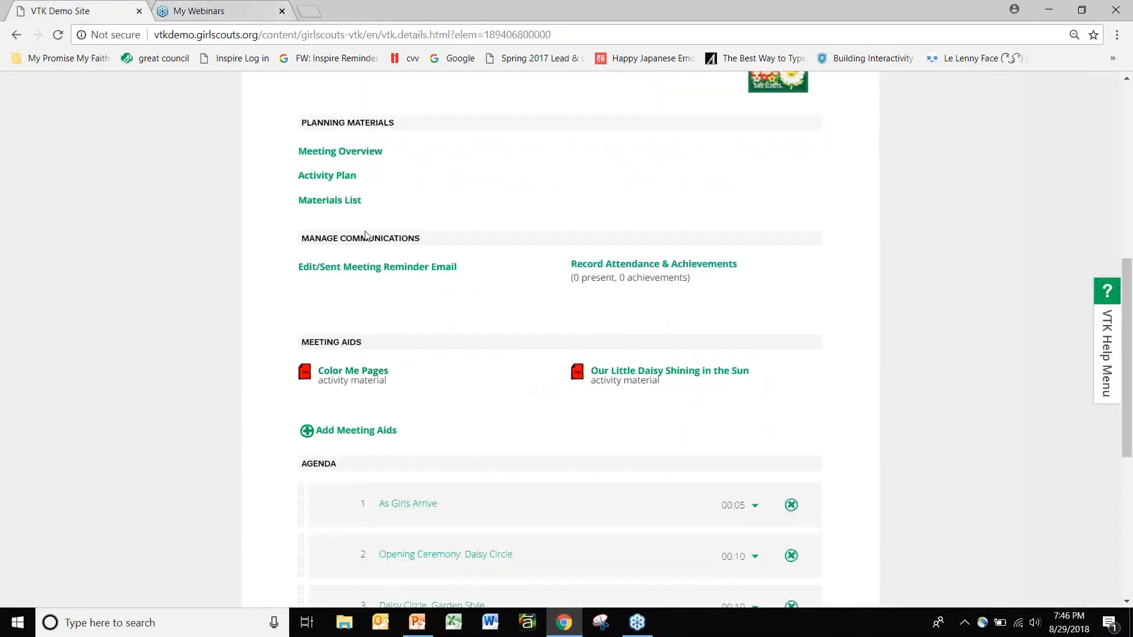
Browse the additional meeting aids available for the Watering Can Award Pt. 1 meeting and close the list
click(340, 431)
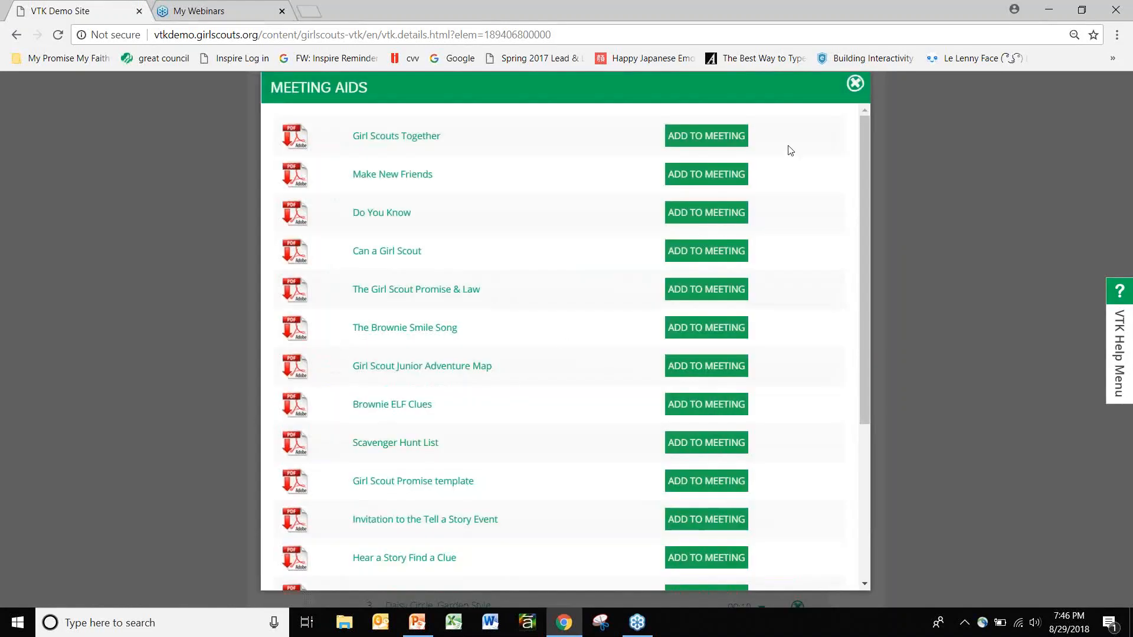
click(855, 85)
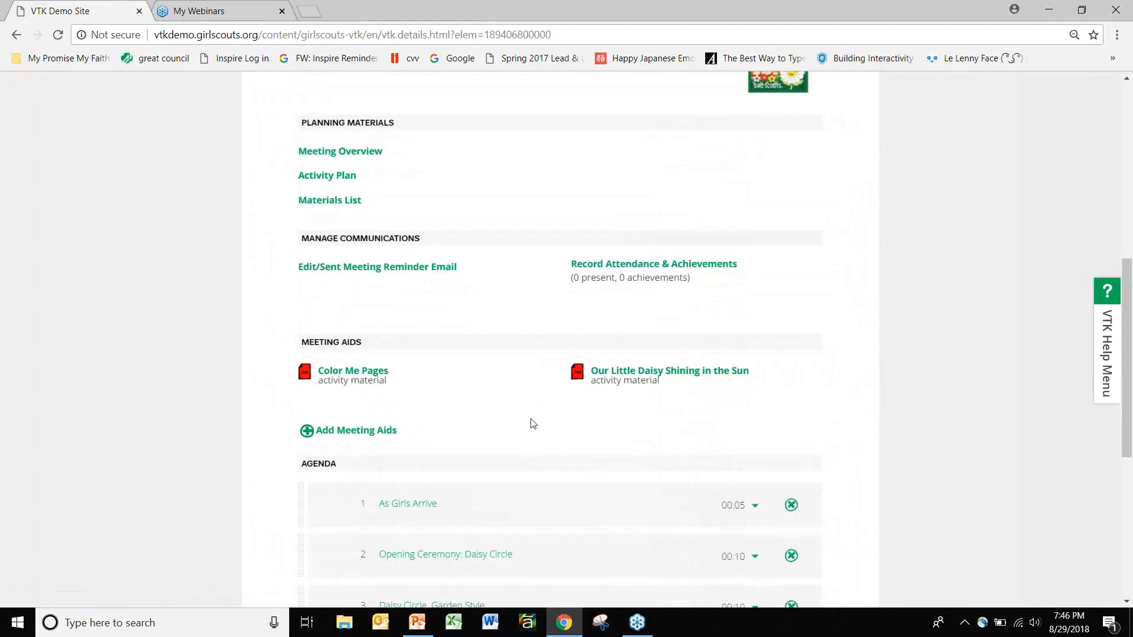
Move the Daisy Circle, Garden Style agenda item below First Planting: A Mini-Garden and set Story Time: The First Stories to 00:20
scroll(533, 424, down, 3)
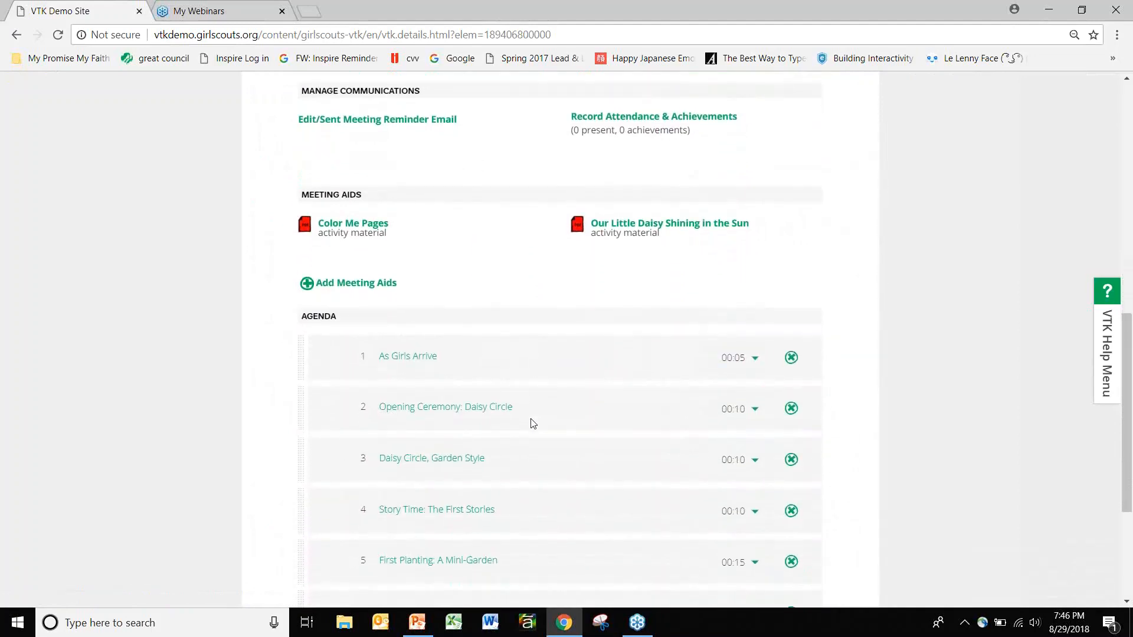
scroll(533, 423, down, 2)
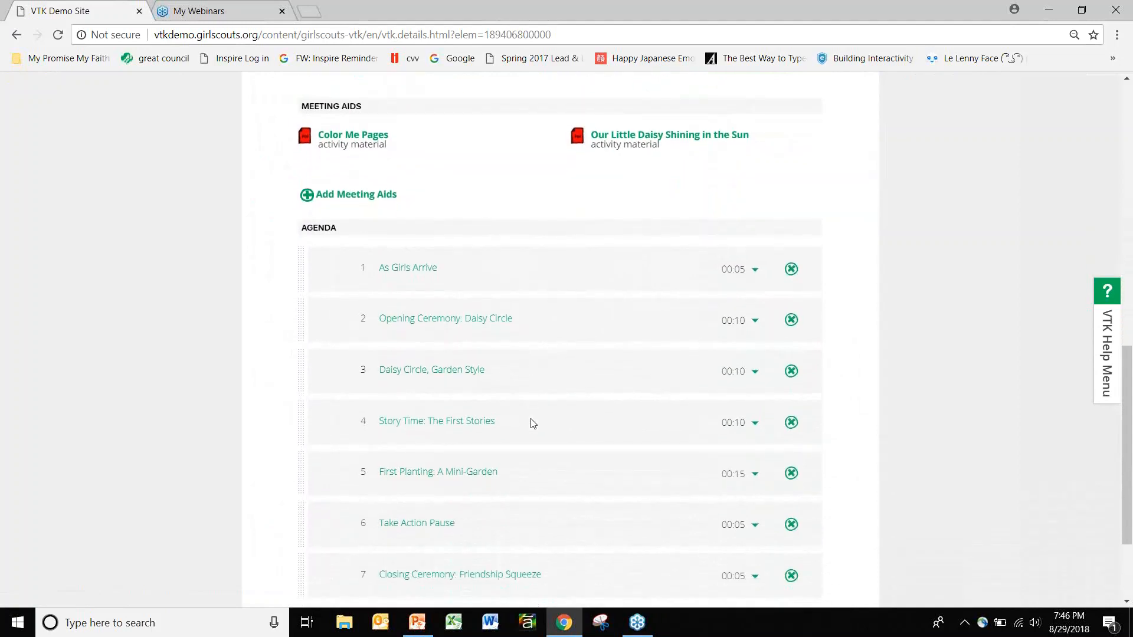
scroll(533, 423, down, 1)
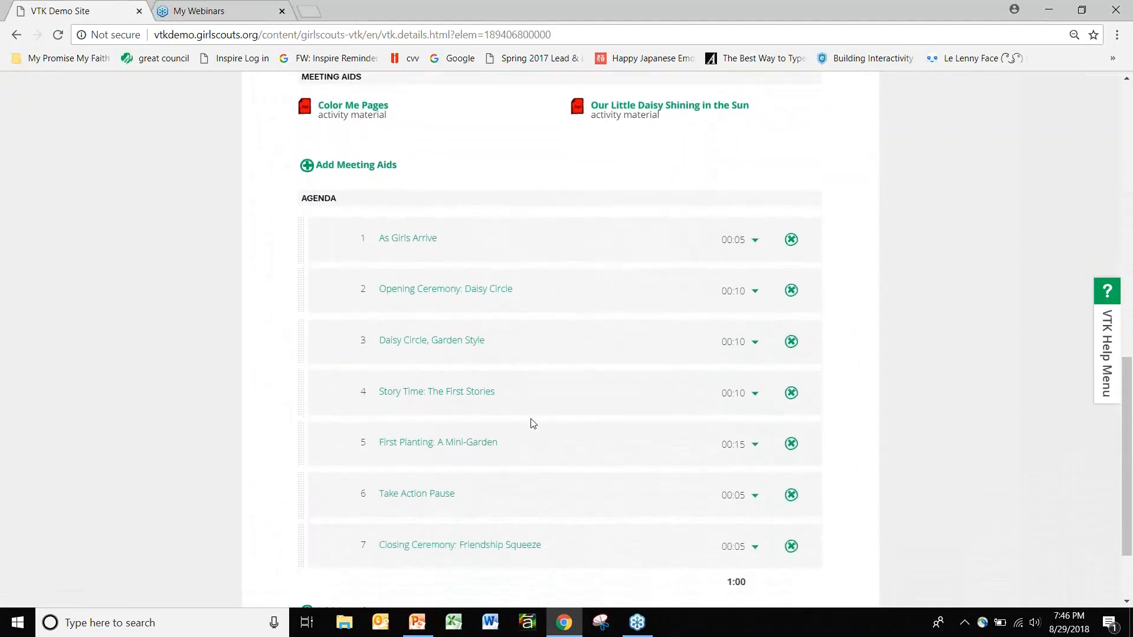
scroll(533, 423, down, 1)
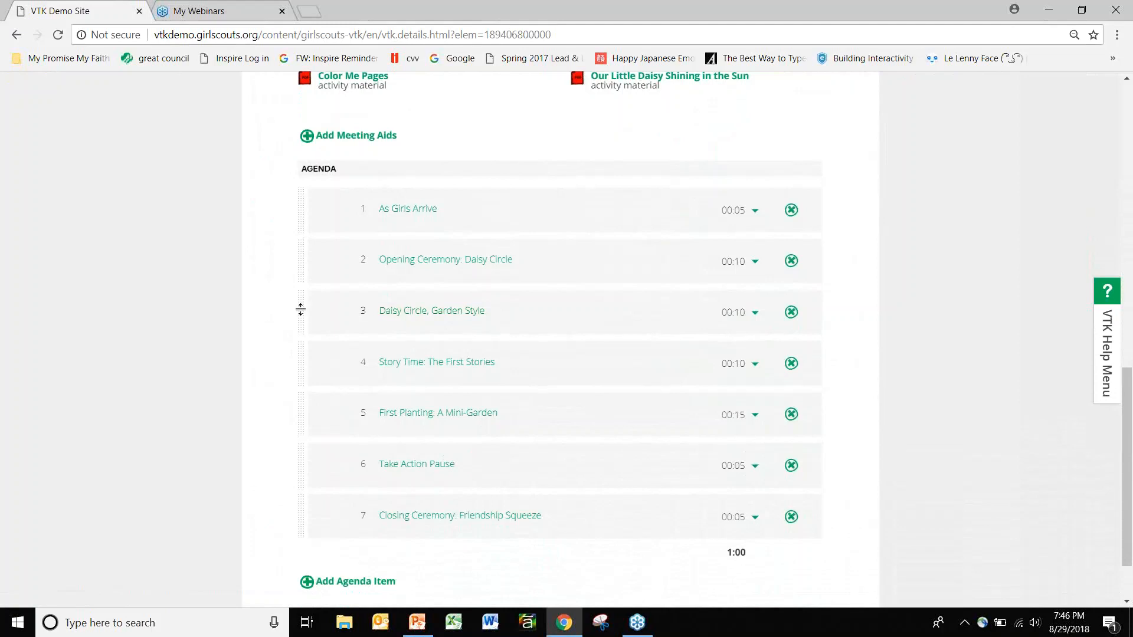
drag(300, 309, 295, 420)
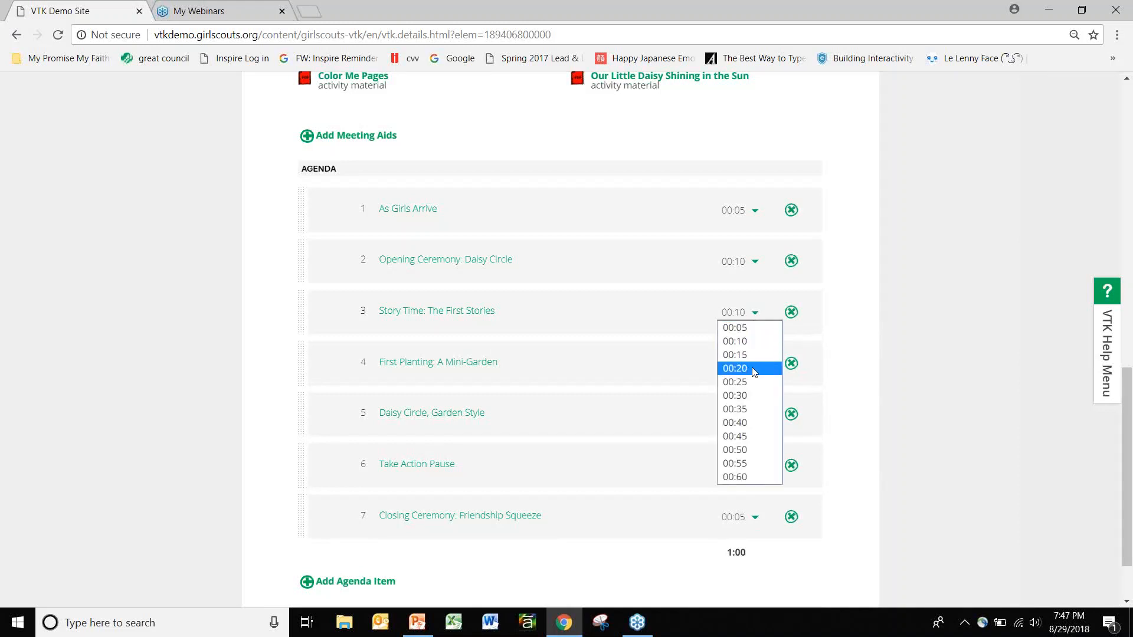
click(752, 367)
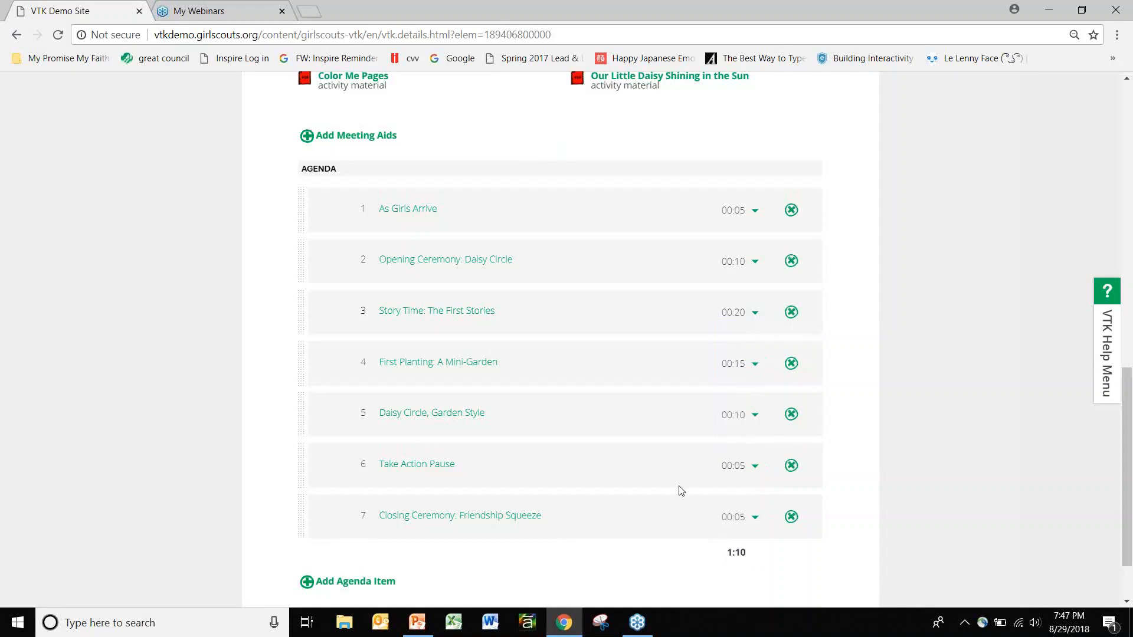
Read the full activity description of Story Time: The First Stories and close it
click(424, 317)
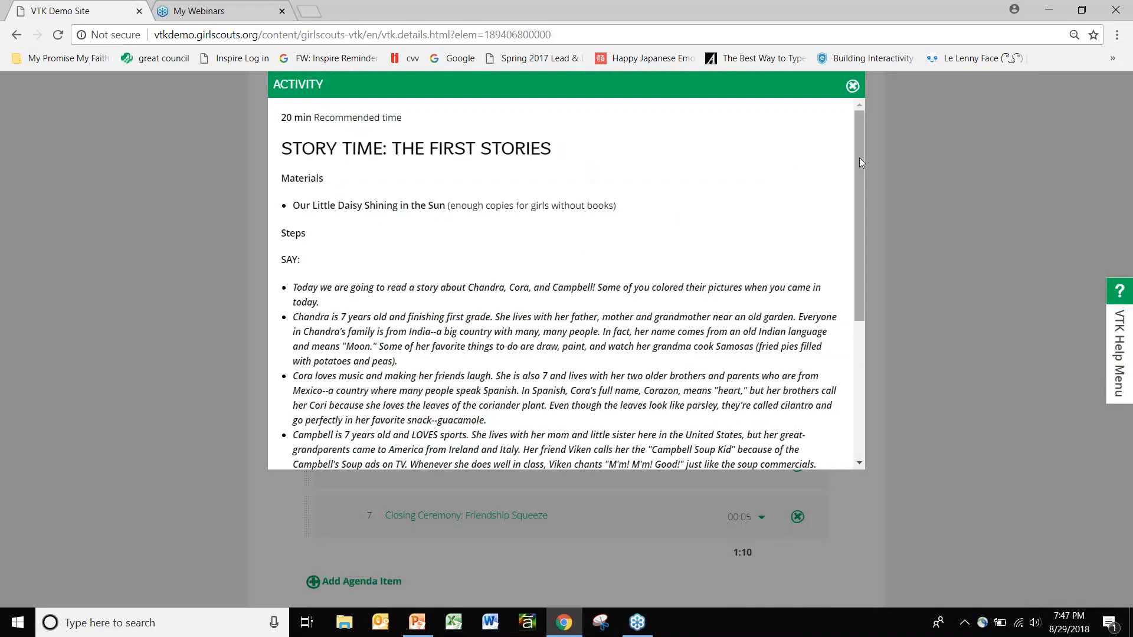
drag(859, 158, 859, 174)
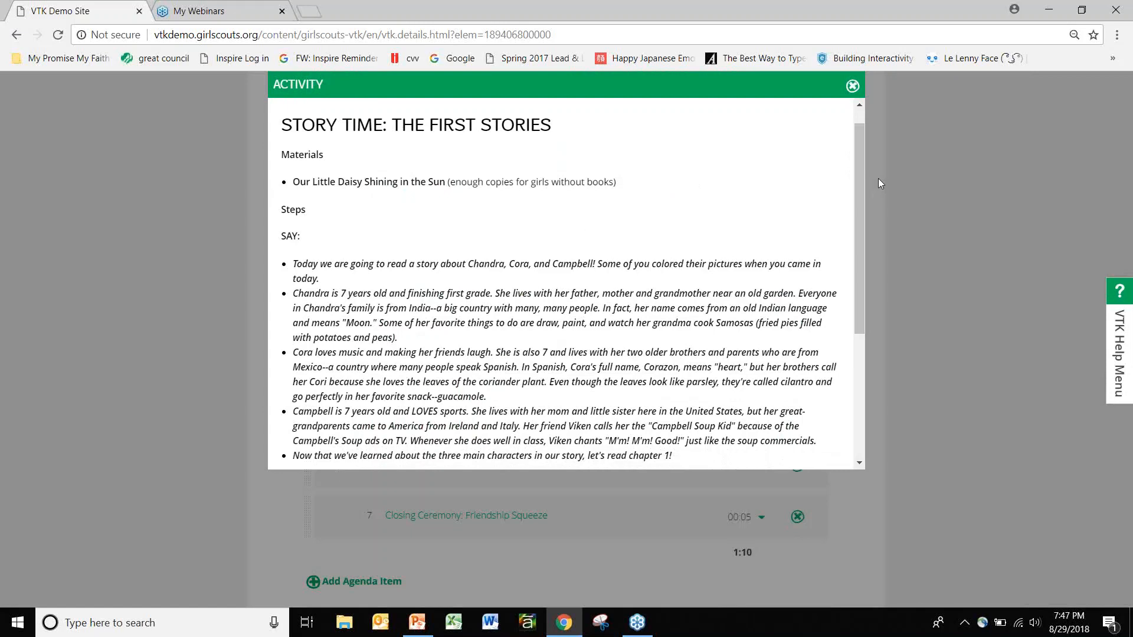
drag(857, 175, 860, 319)
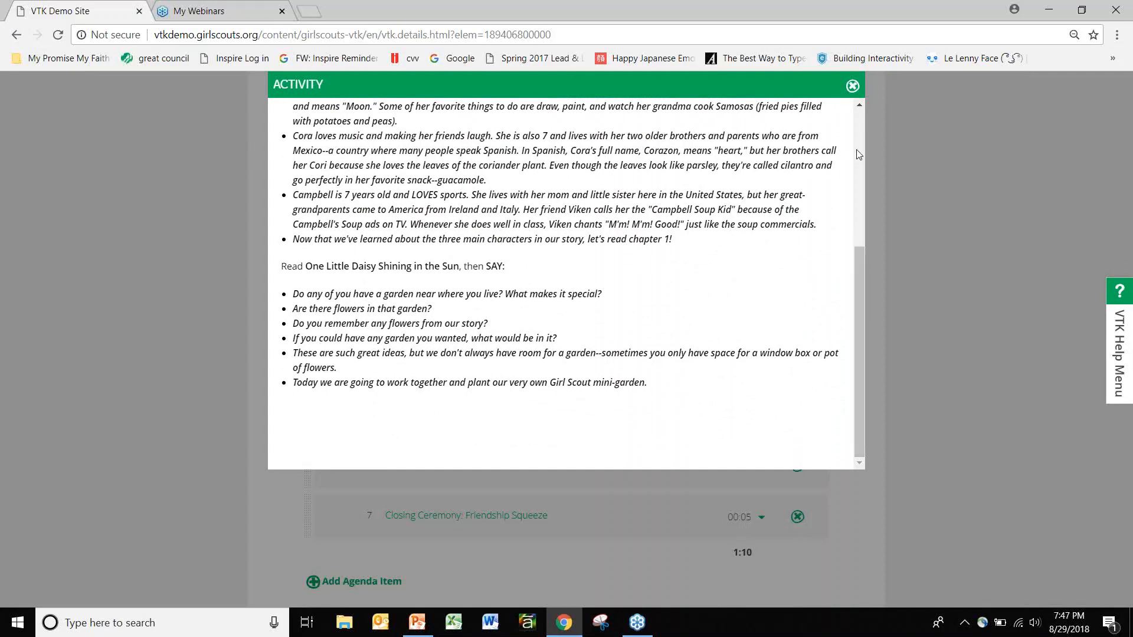
click(853, 86)
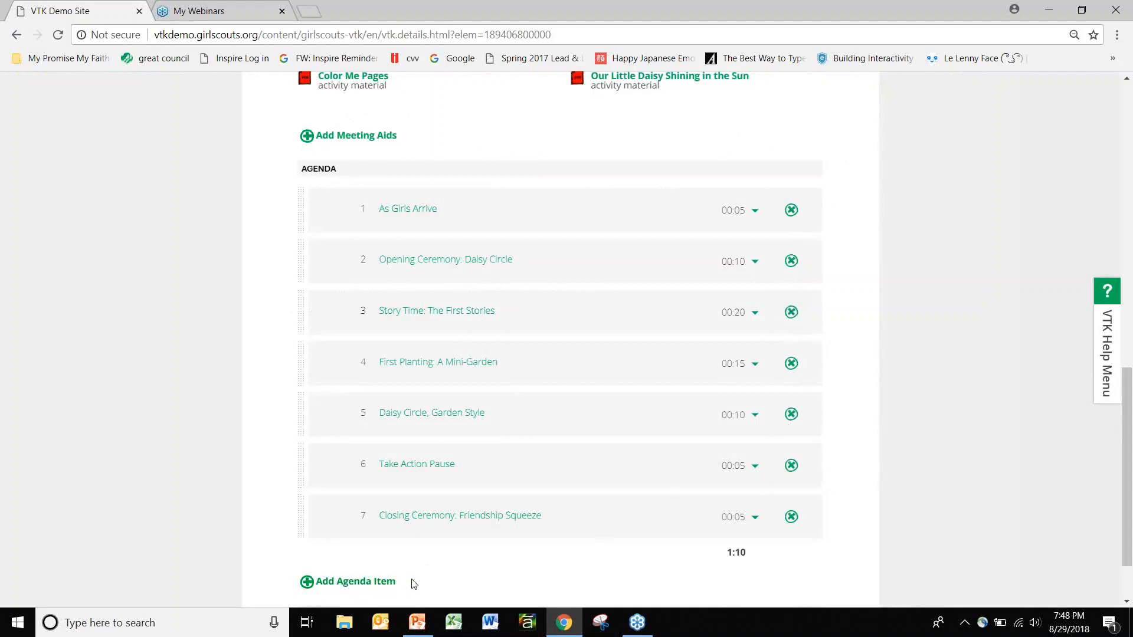
Review the end of the meeting plan with its agenda and Meeting Notes section, and return to the start of the plan
scroll(413, 584, down, 2)
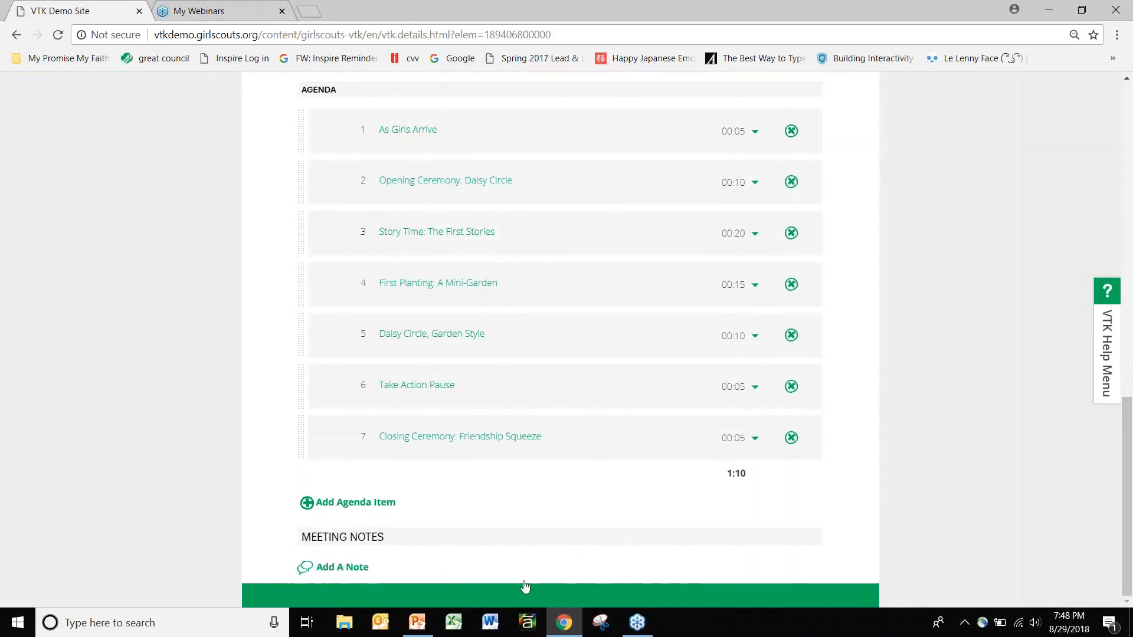
click(786, 566)
scroll(786, 567, up, 5)
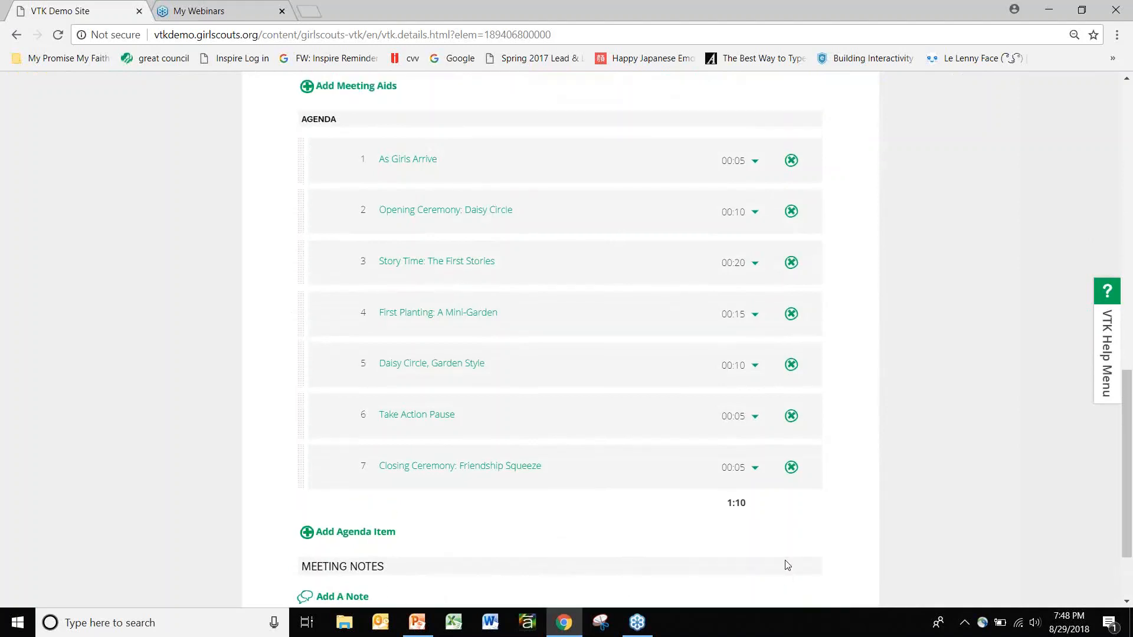
scroll(787, 565, up, 5)
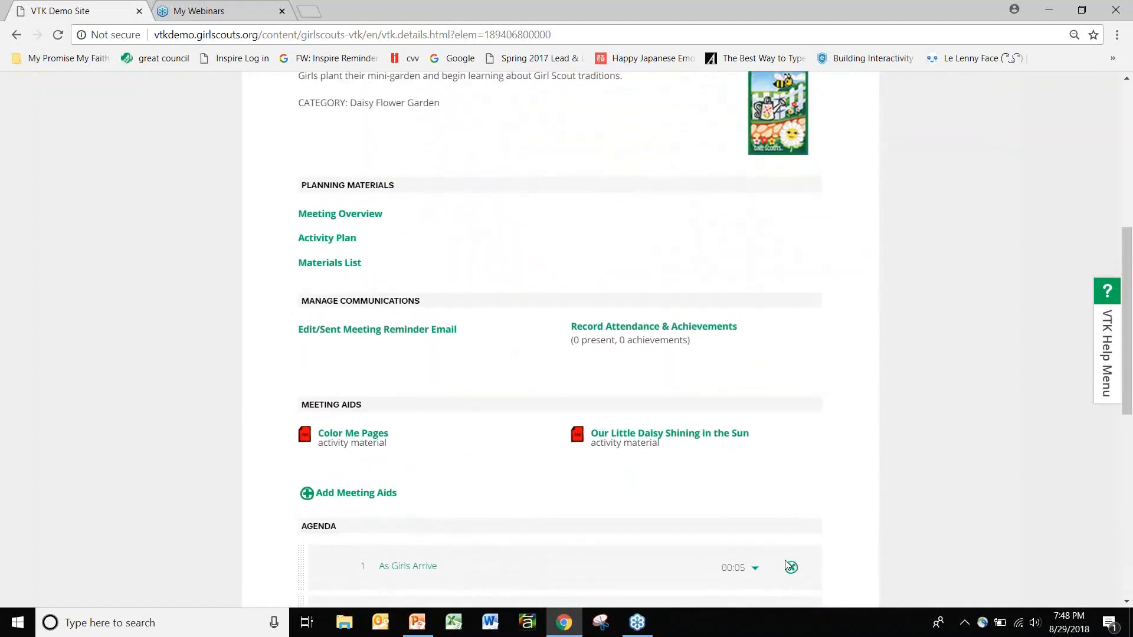
scroll(787, 565, up, 4)
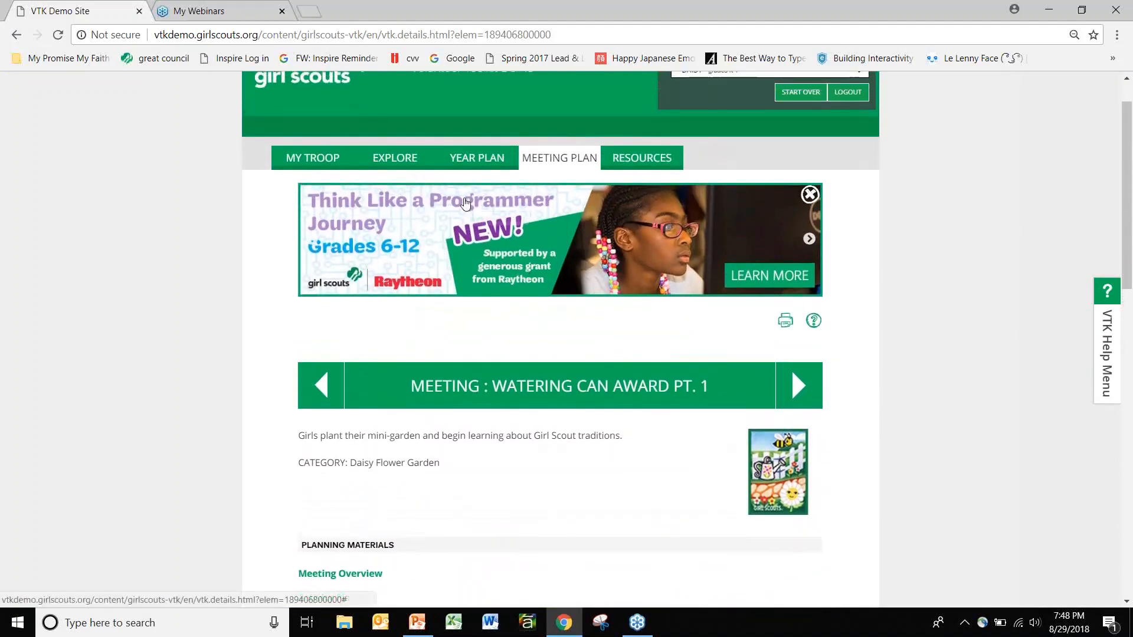
View the Explore page with the troop's year plan status and the choices for starting a new plan
click(408, 158)
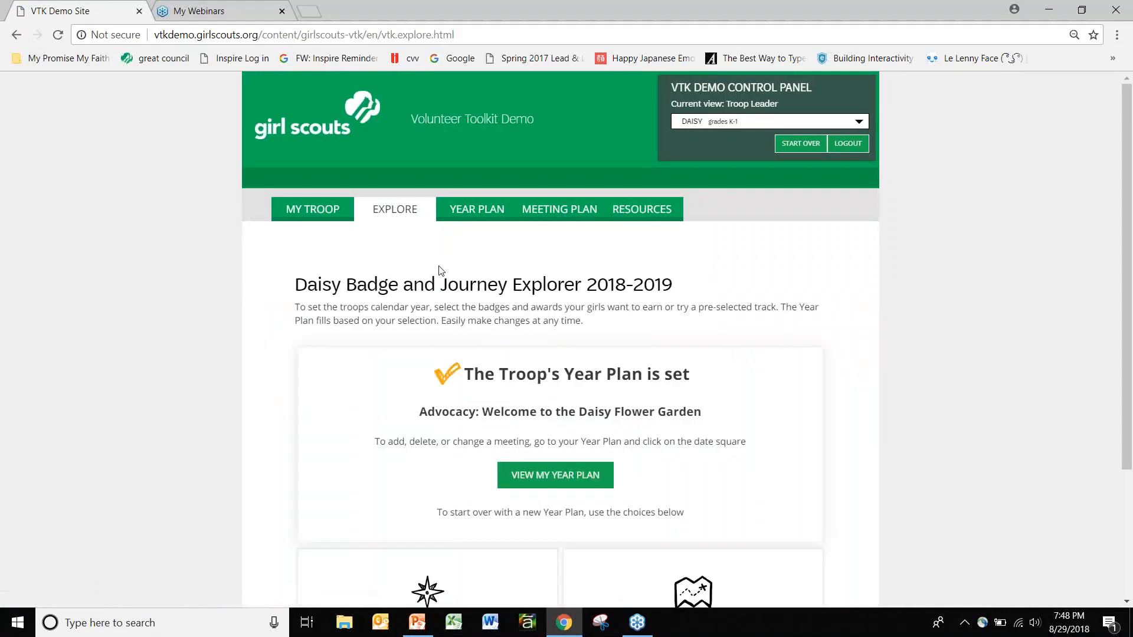
scroll(439, 270, down, 2)
scroll(439, 271, down, 3)
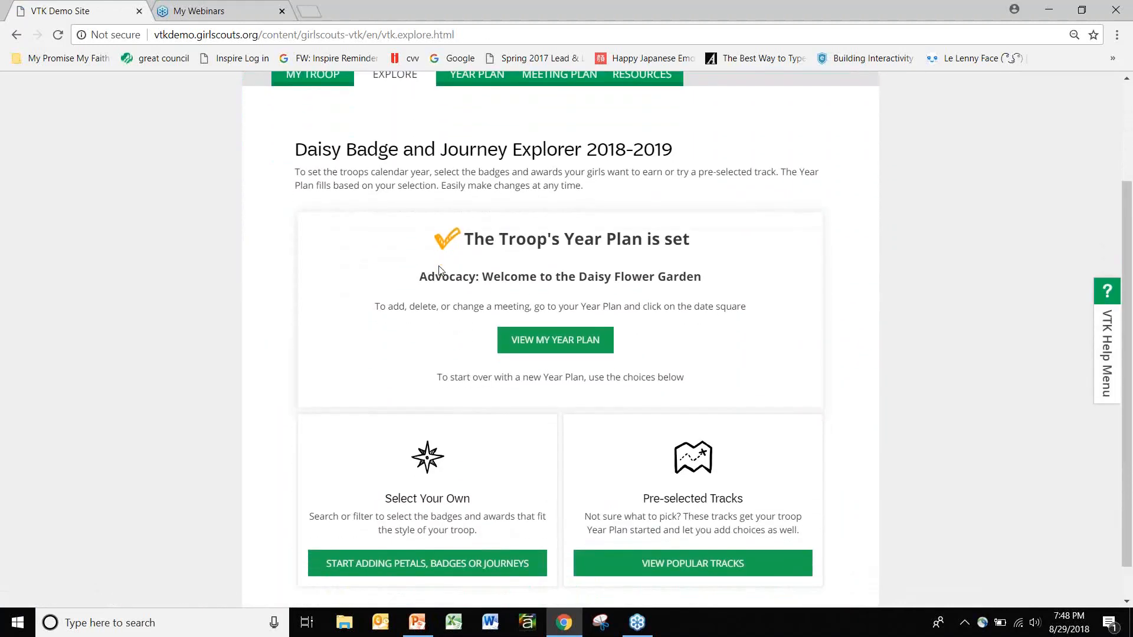
scroll(439, 271, up, 1)
scroll(439, 271, up, 2)
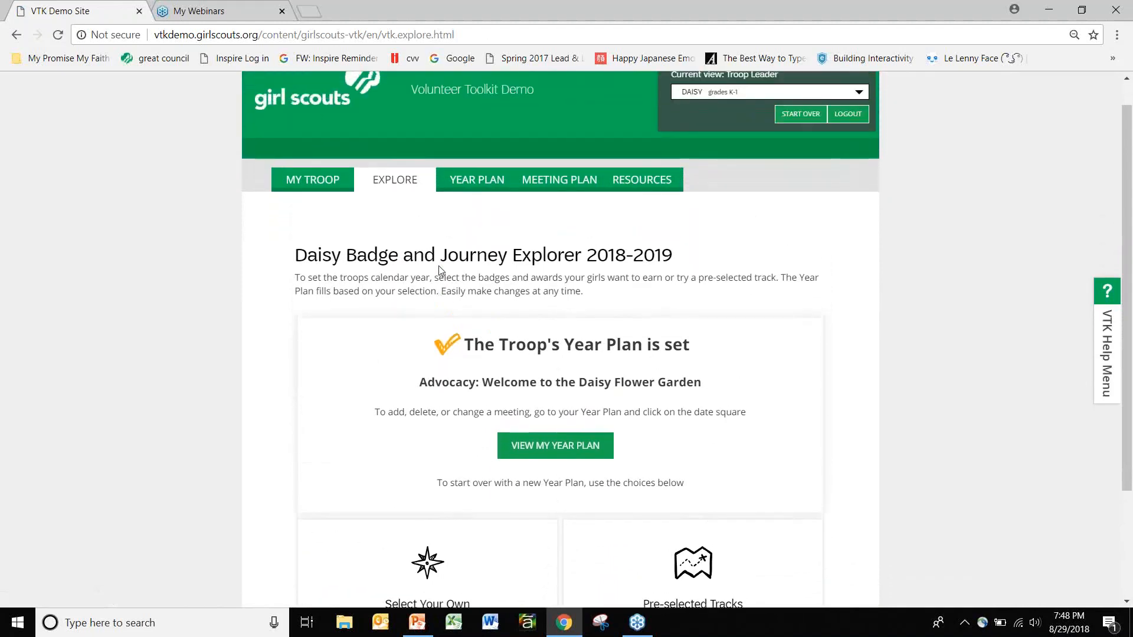
Revisit the Year Plan page and open the Meeting Plan page for the Daisy Intro Meeting
click(471, 182)
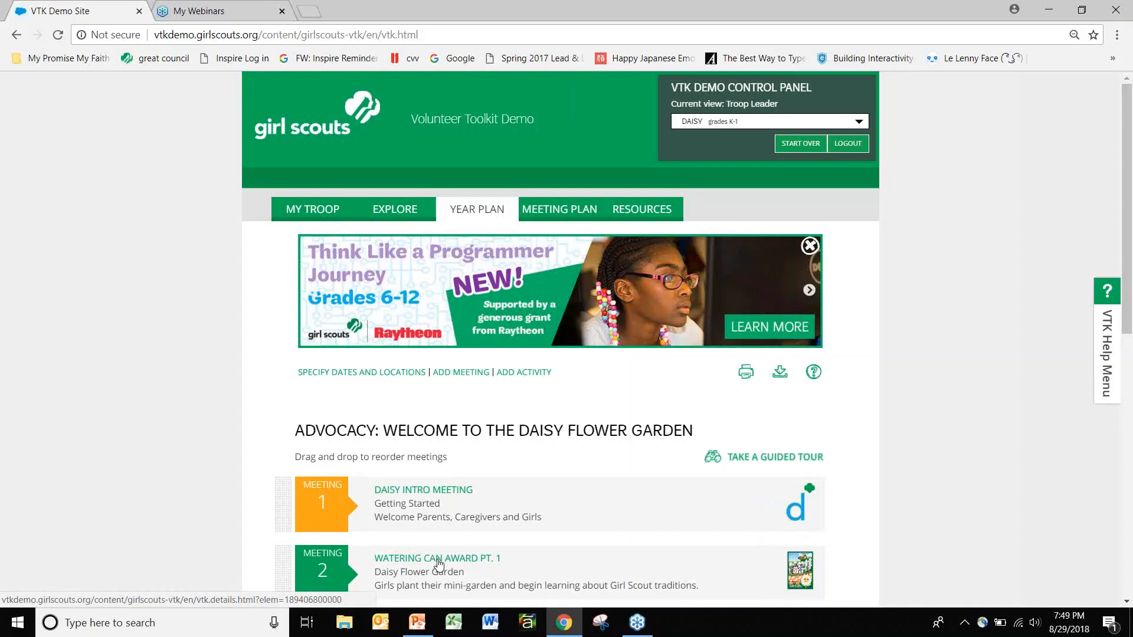
click(545, 216)
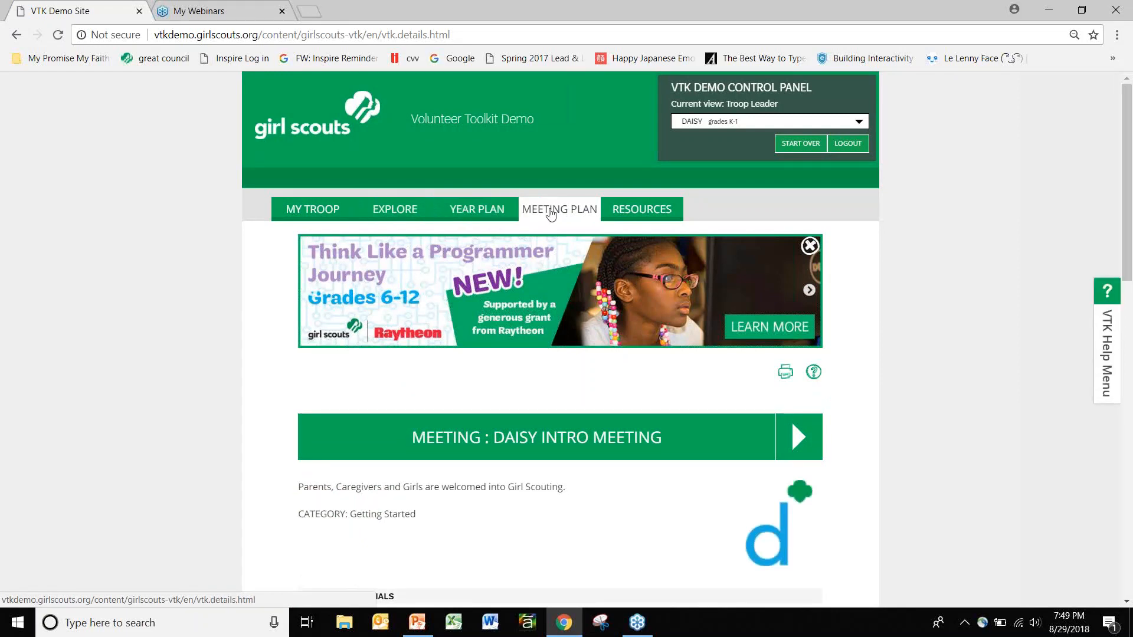
View the troop roster and the girls' contact details on the My Troop page
click(307, 213)
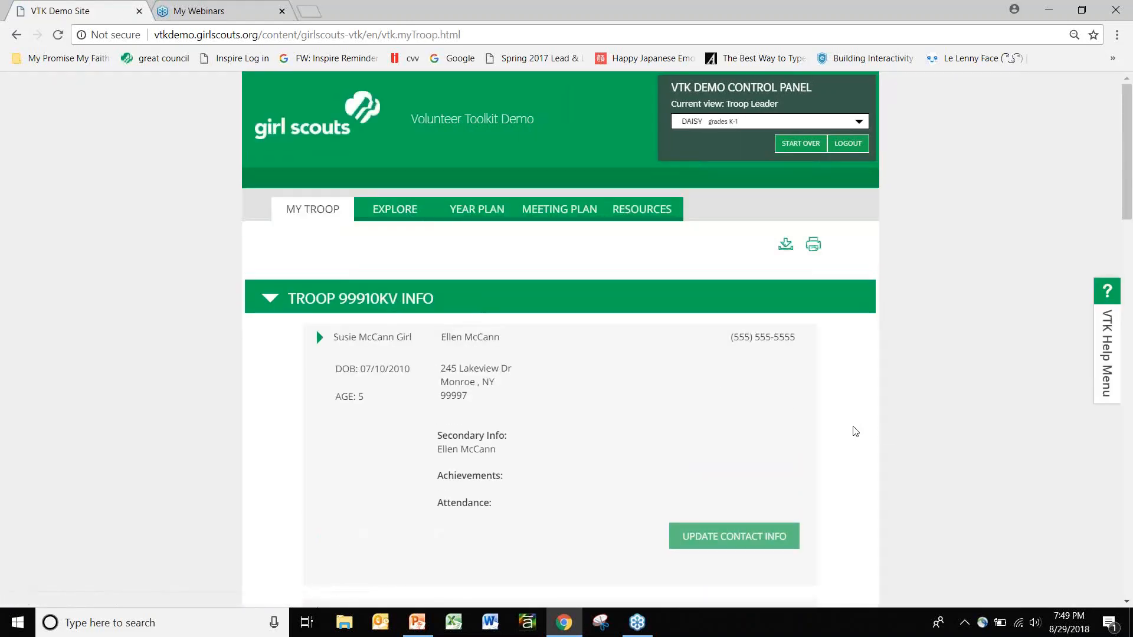
scroll(856, 431, down, 2)
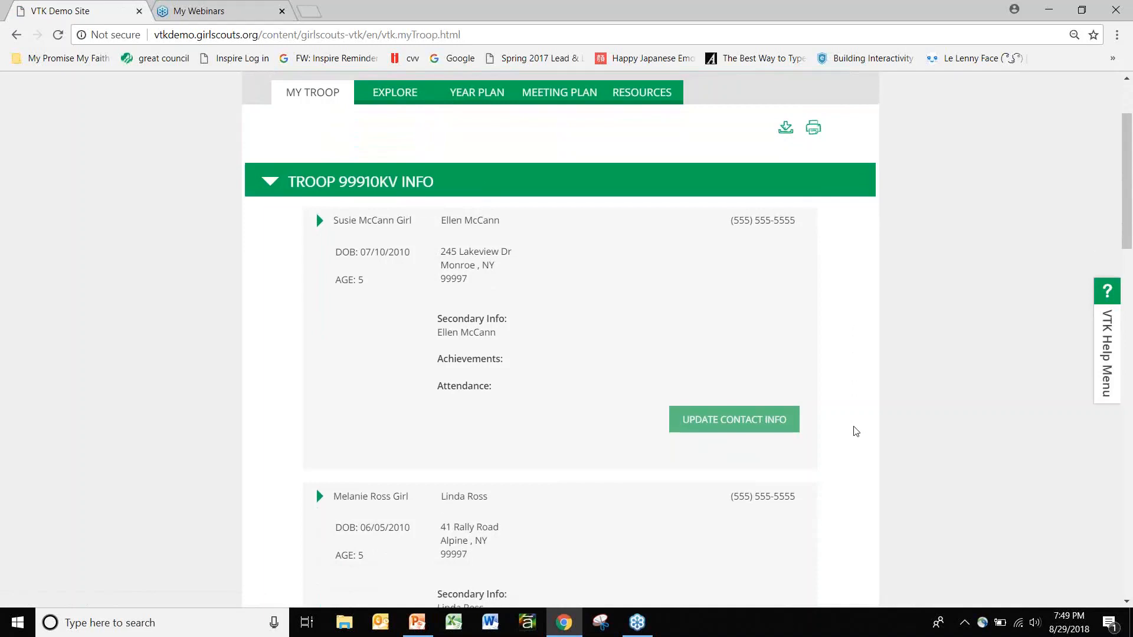
scroll(856, 431, up, 1)
scroll(855, 432, up, 1)
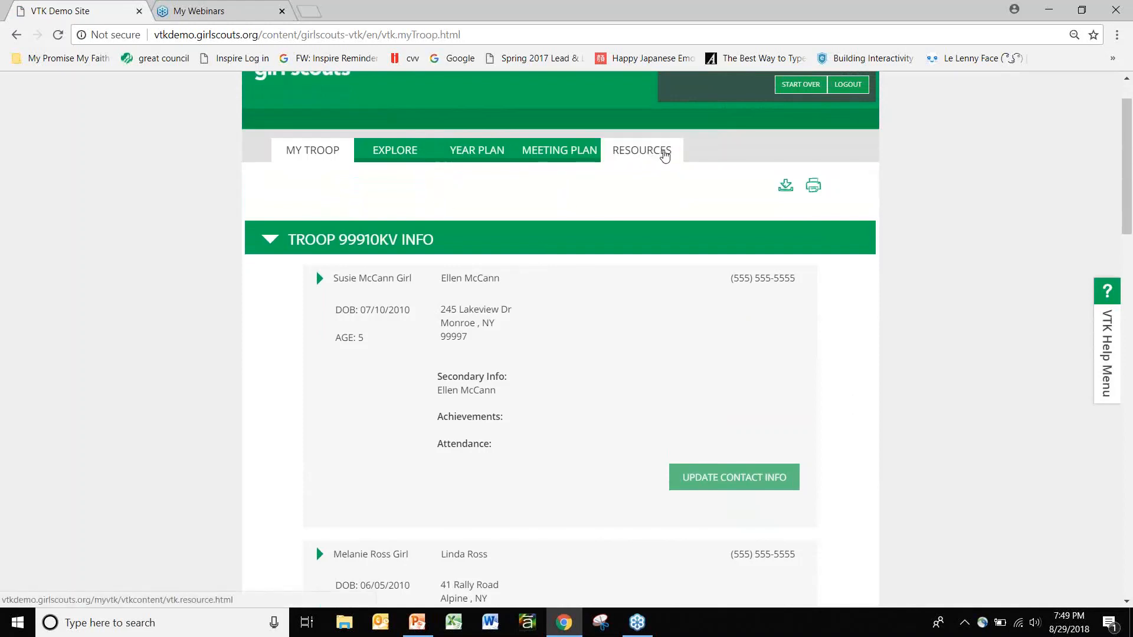
Look over the Daisy resources and the topic categories on the Resources page
click(649, 152)
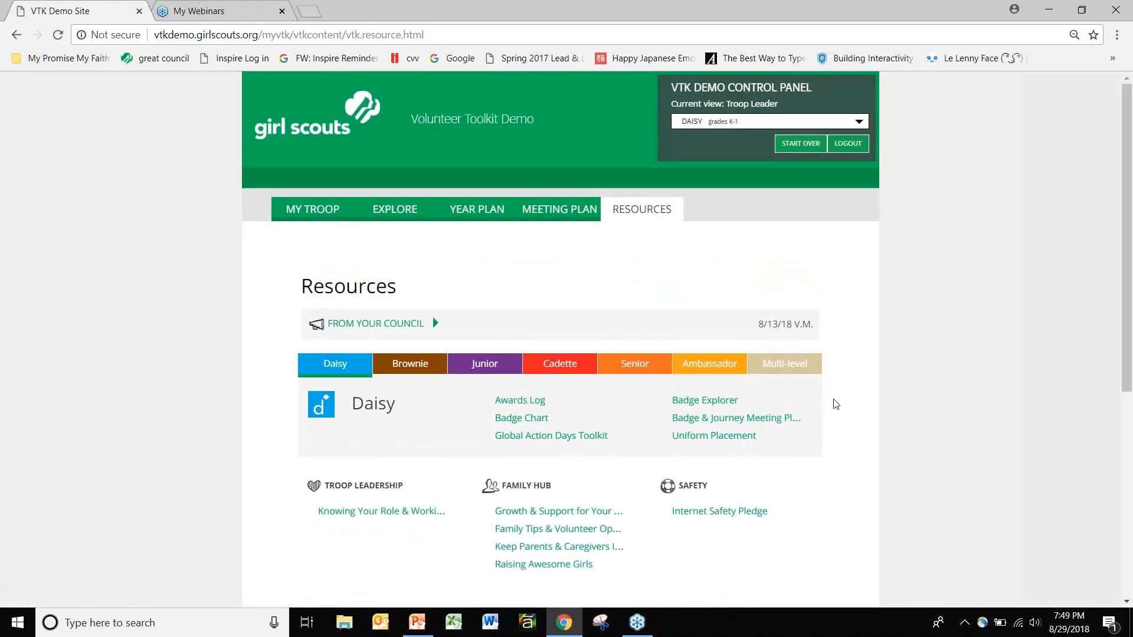
scroll(836, 402, down, 1)
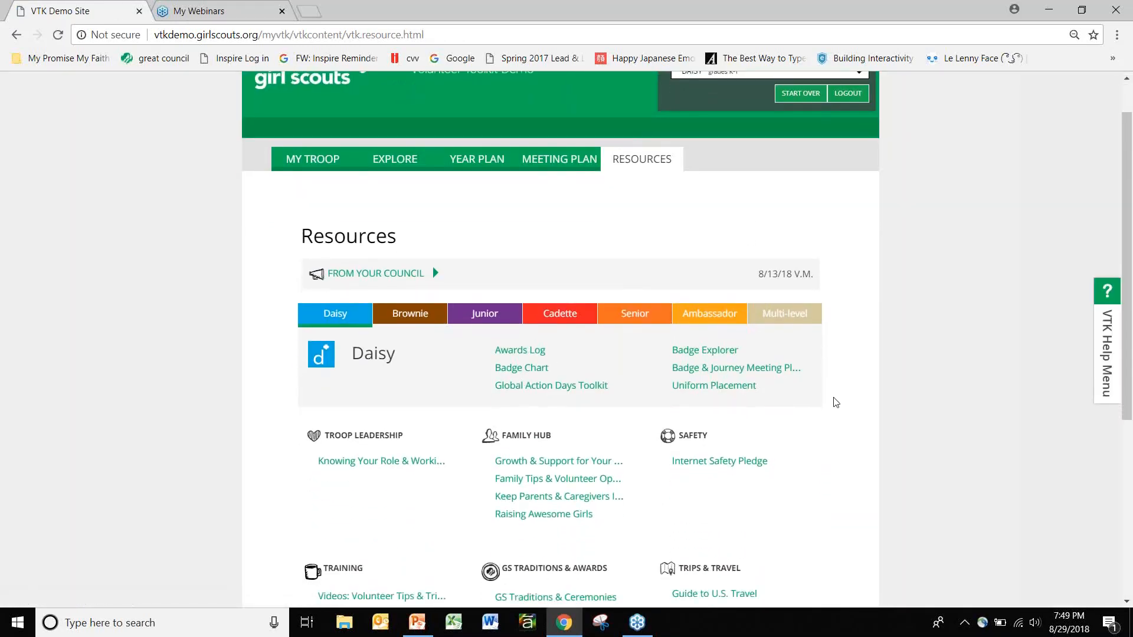
scroll(835, 403, down, 2)
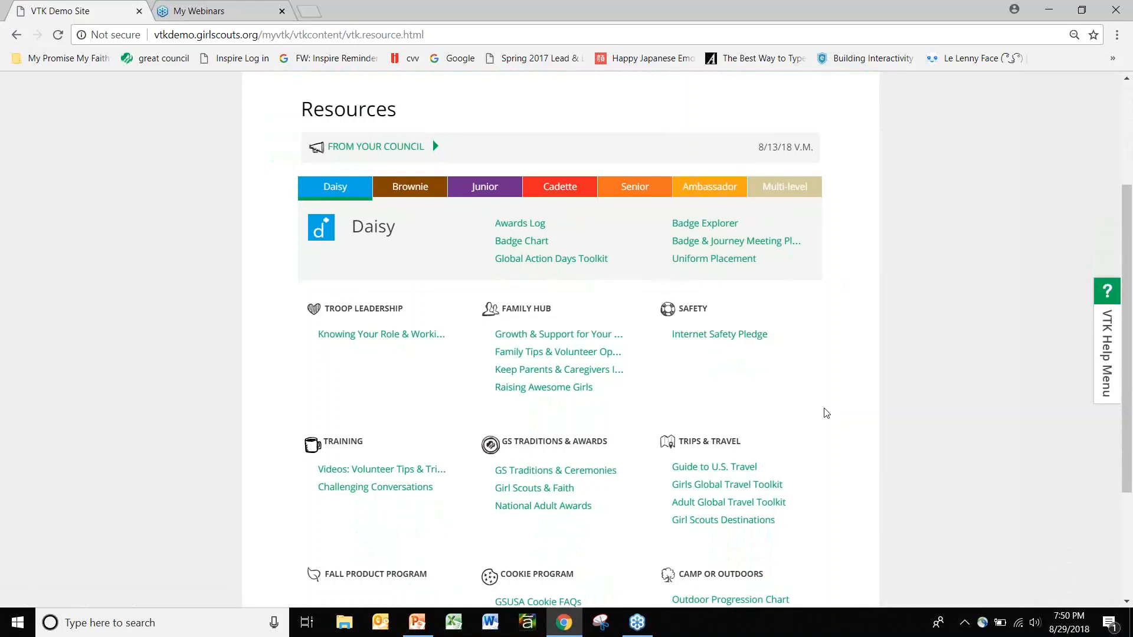
scroll(826, 413, up, 3)
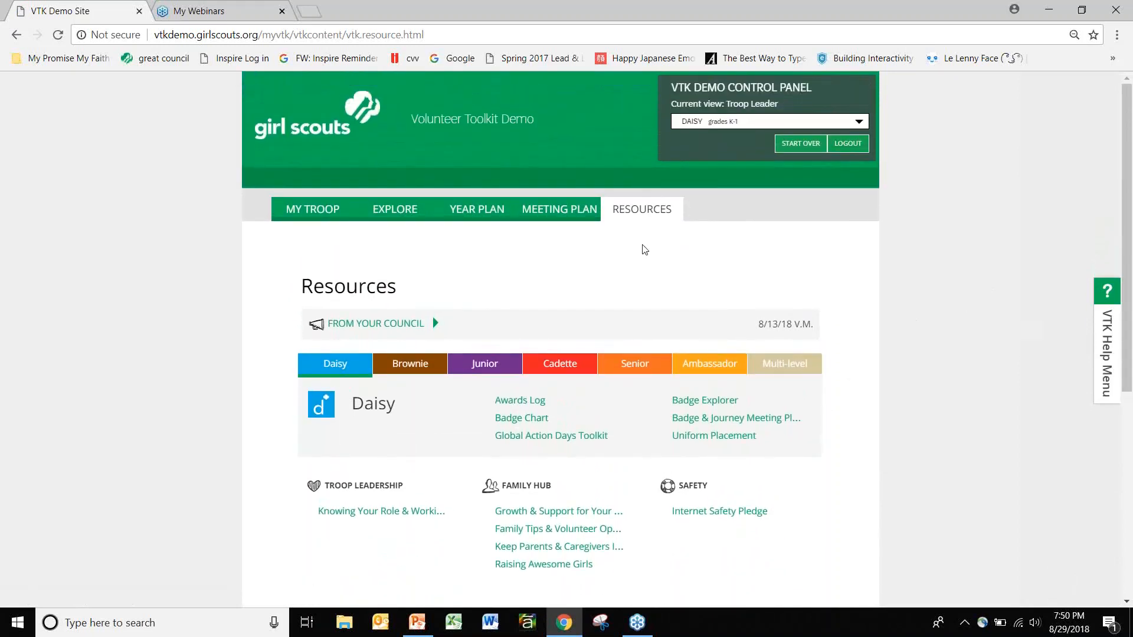
Return to the Explore page and switch to the slide show with the Customer Care slide
click(415, 220)
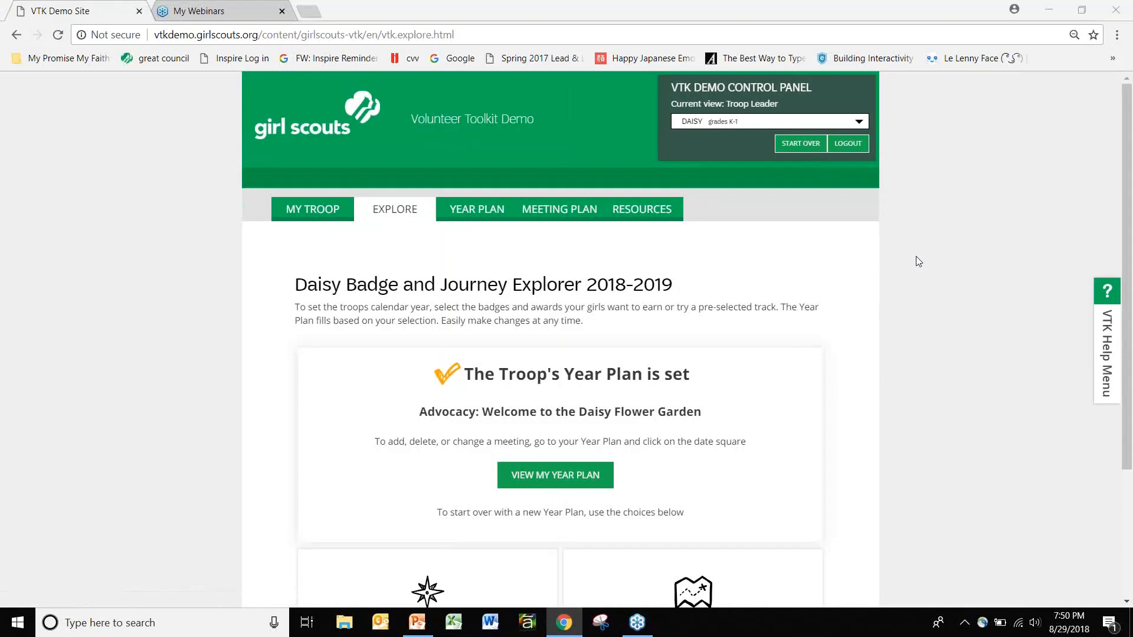
key(alt+Tab)
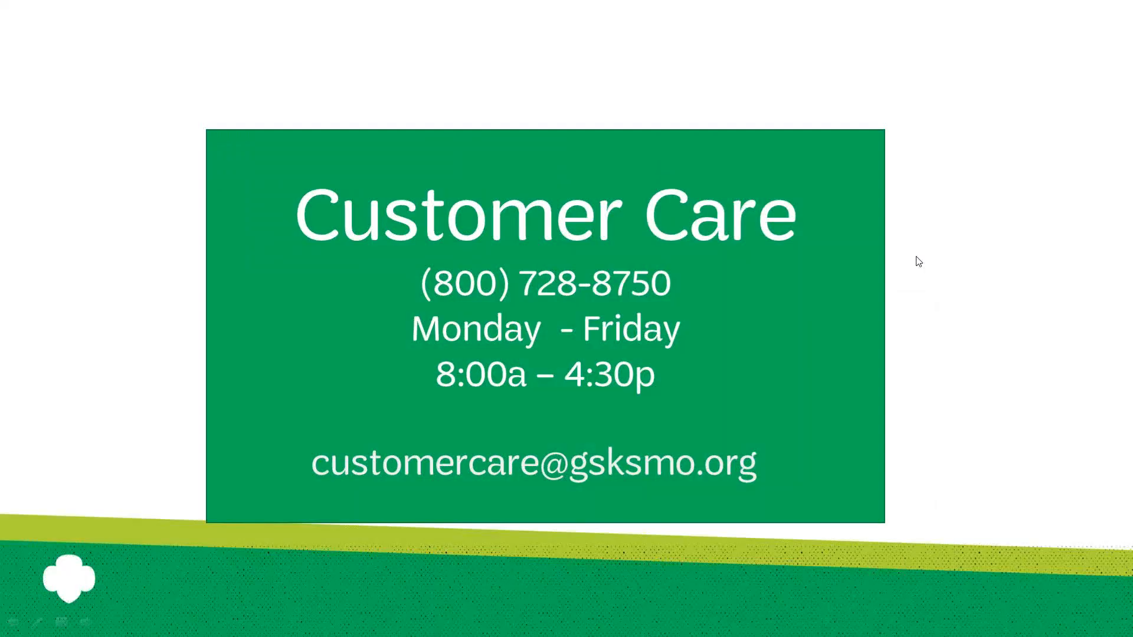